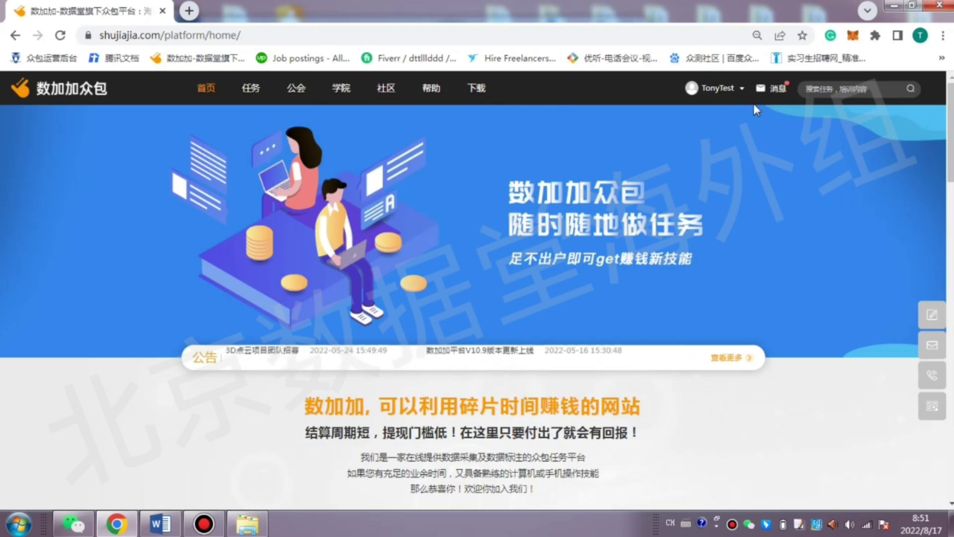
Open the account's personal task list page from the platform's home page.
mouse_move(718, 88)
left_click(724, 125)
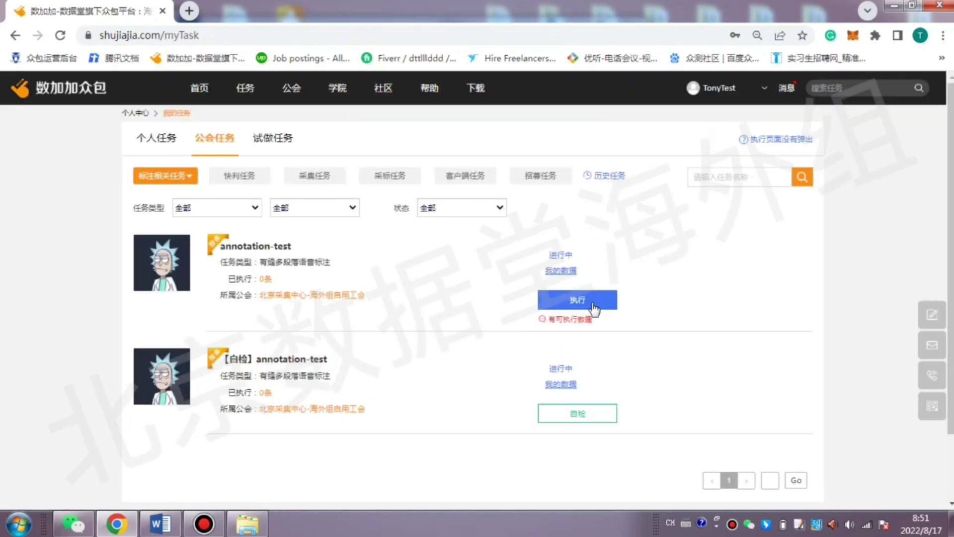
Try translating the task list page with Google Translate, and switch it back to Simplified Chinese.
right_click(668, 114)
left_click(728, 296)
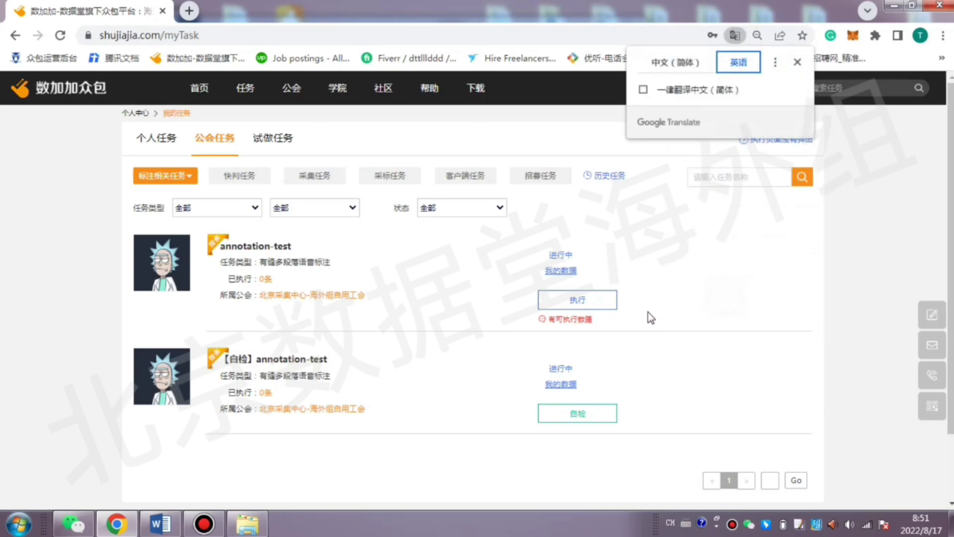
left_click(680, 63)
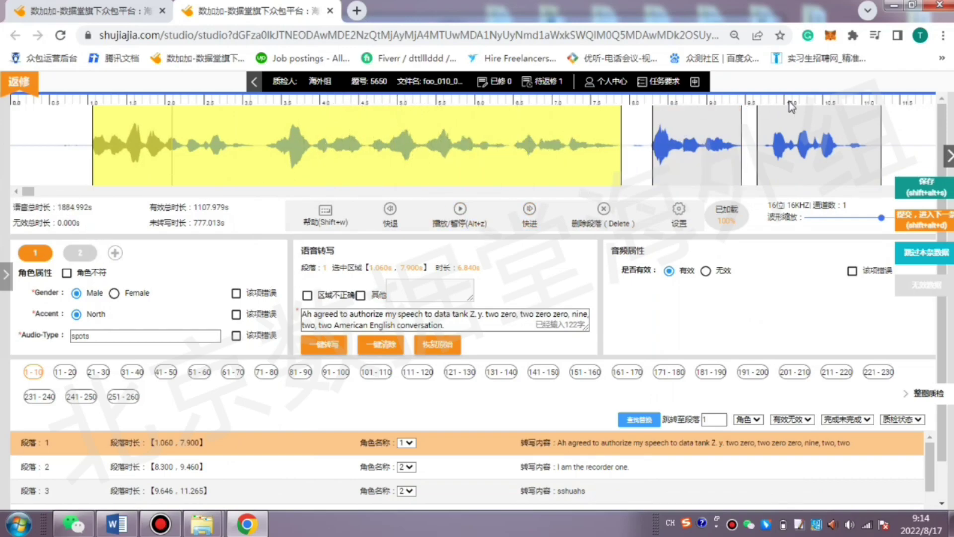
Switch the annotation platform's interface language to English and confirm the change.
mouse_move(696, 81)
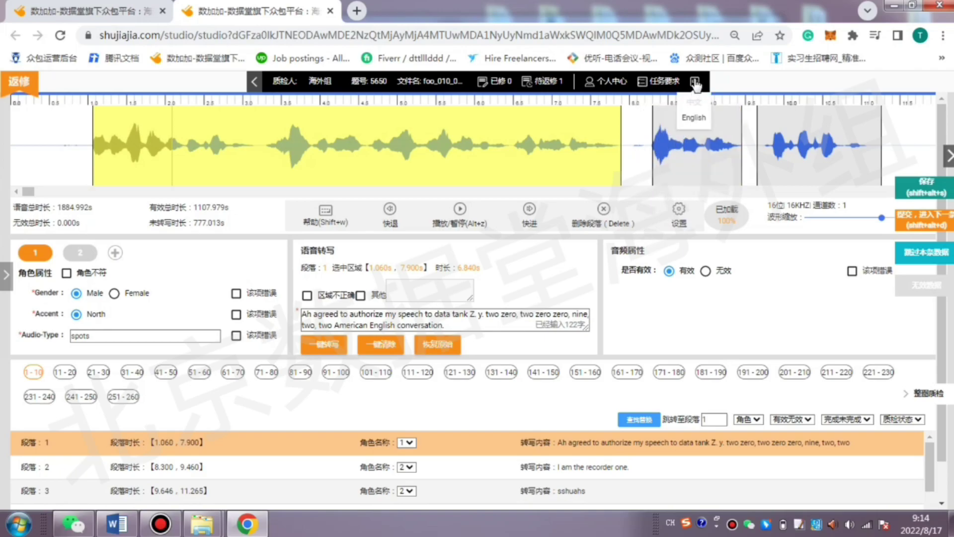
left_click(698, 118)
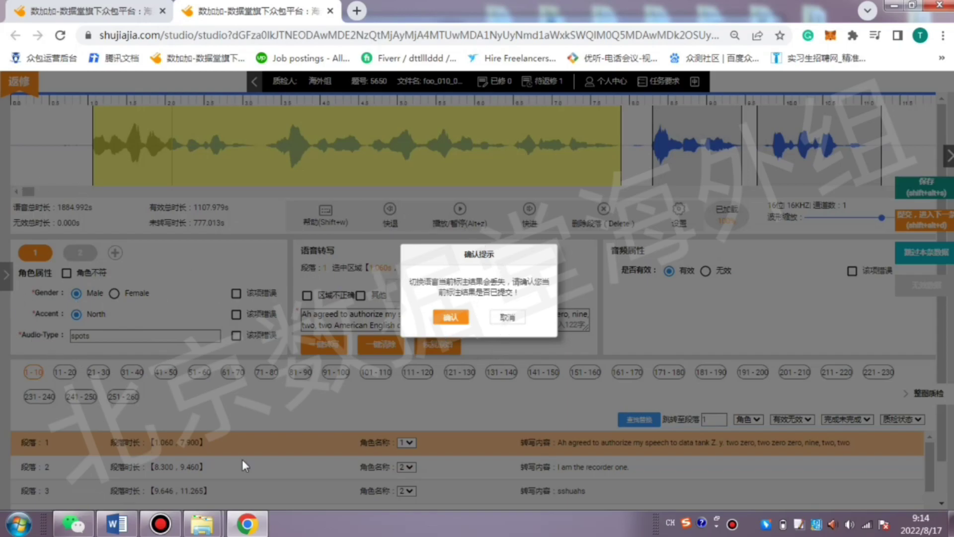
left_click(449, 318)
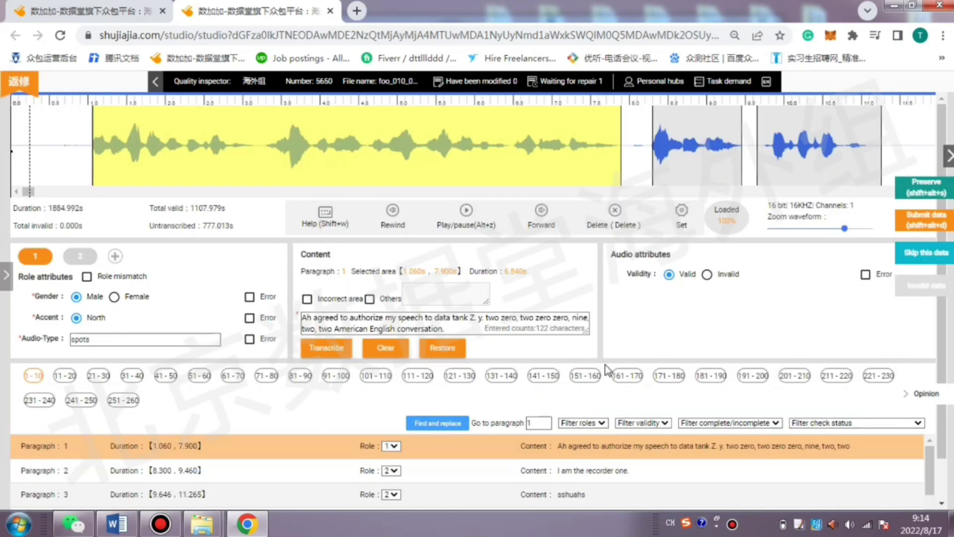
scroll(357, 252, "down", 1)
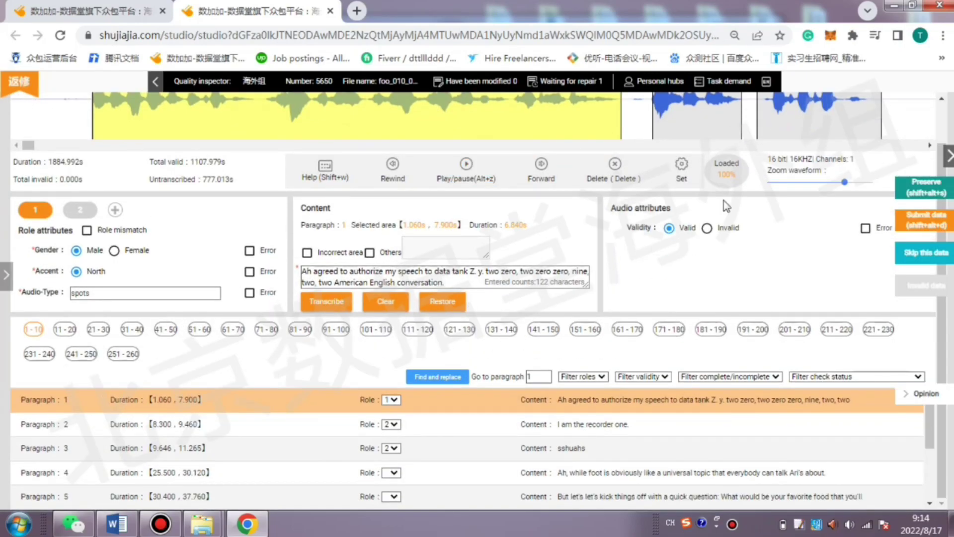
scroll(727, 206, "up", 1)
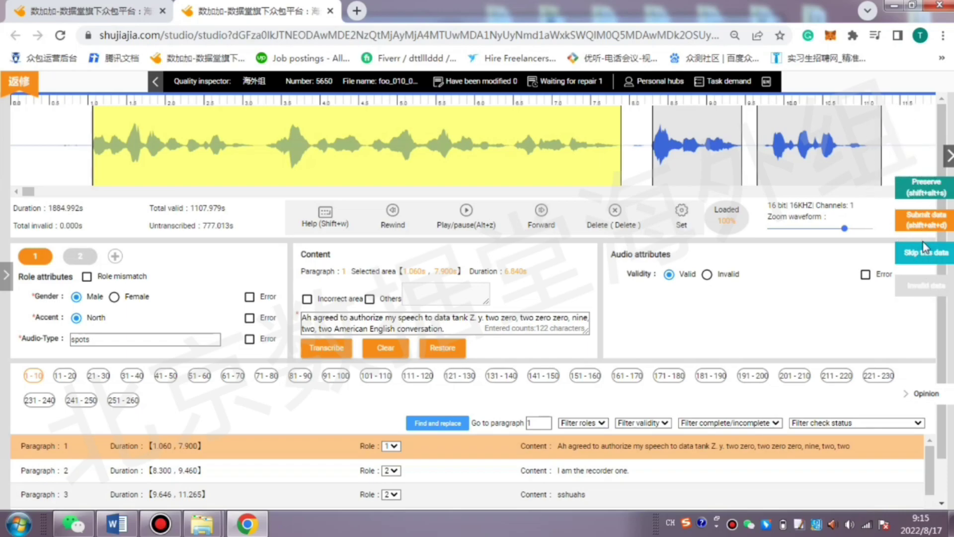
scroll(189, 335, "down", 1)
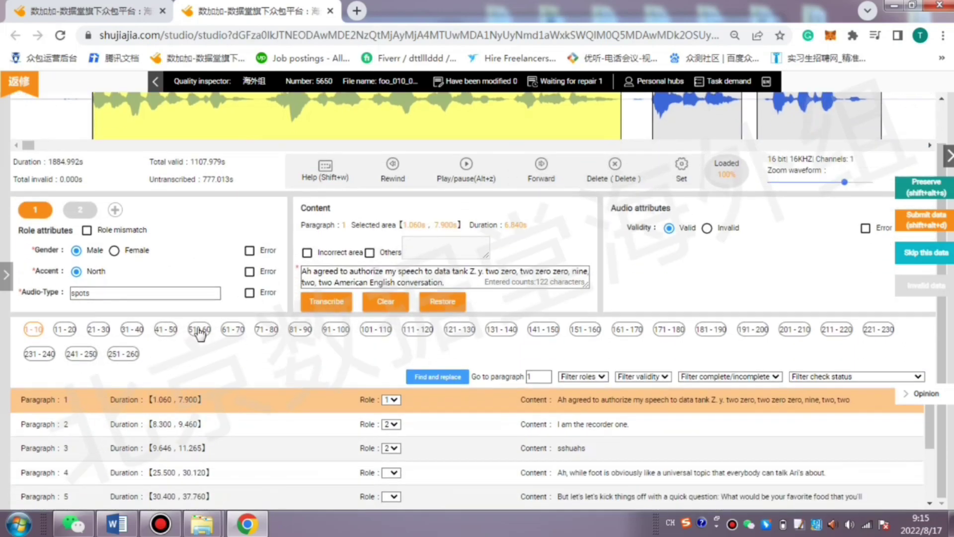
scroll(187, 264, "up", 1)
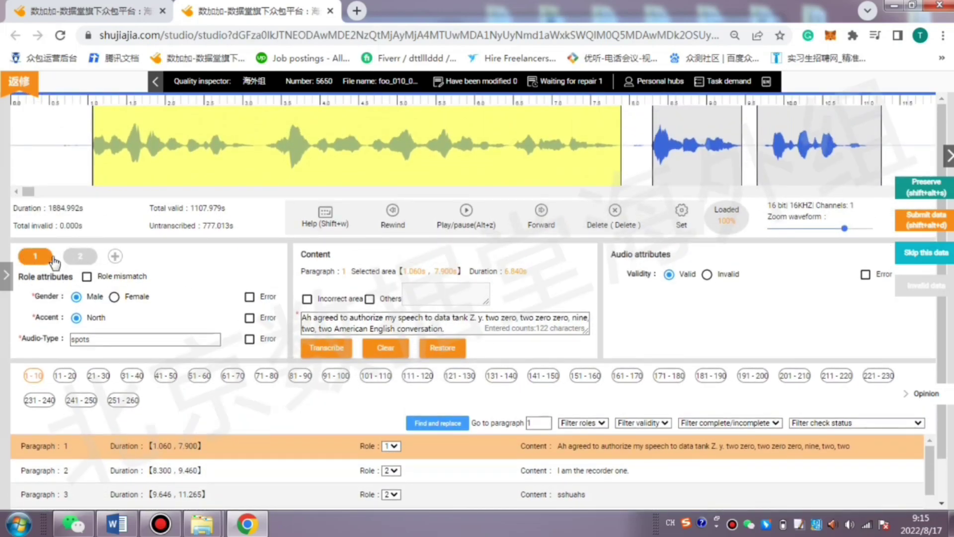
Add two extra roles beside roles 1 and 2, and remove both of them again.
left_click(115, 257)
left_click(171, 257)
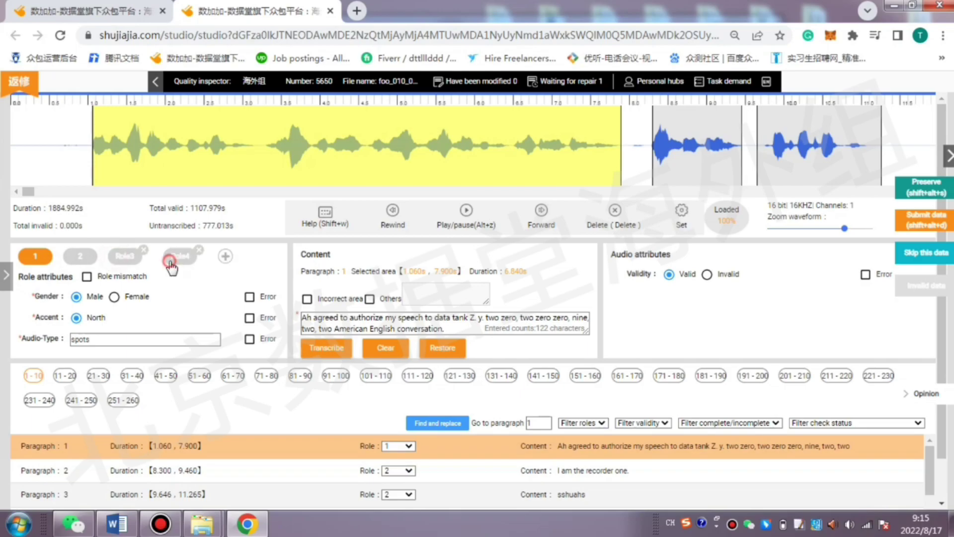
left_click(140, 254)
left_click(143, 249)
left_click(144, 248)
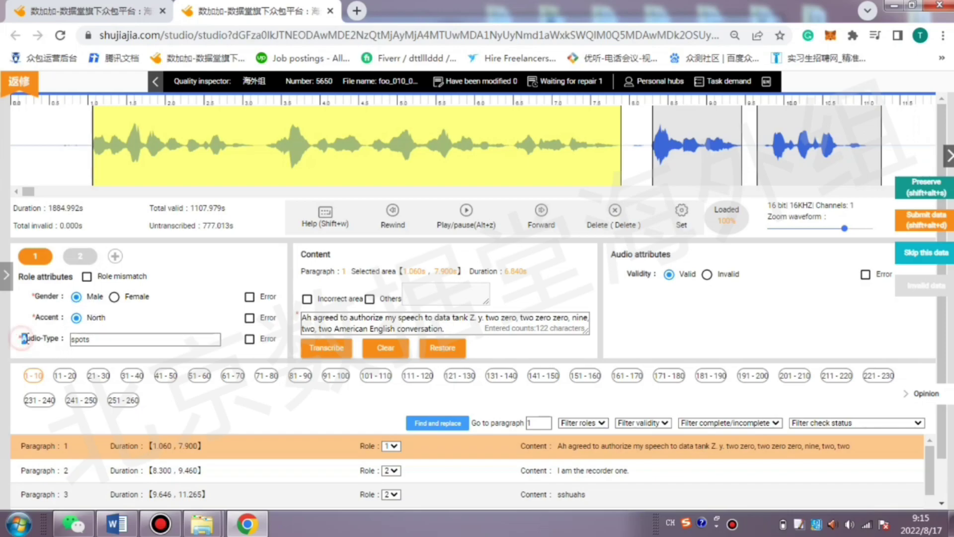
Replace the Audio-Type of role 1 with sports.
left_click(48, 339)
left_click_drag(98, 339, 35, 338)
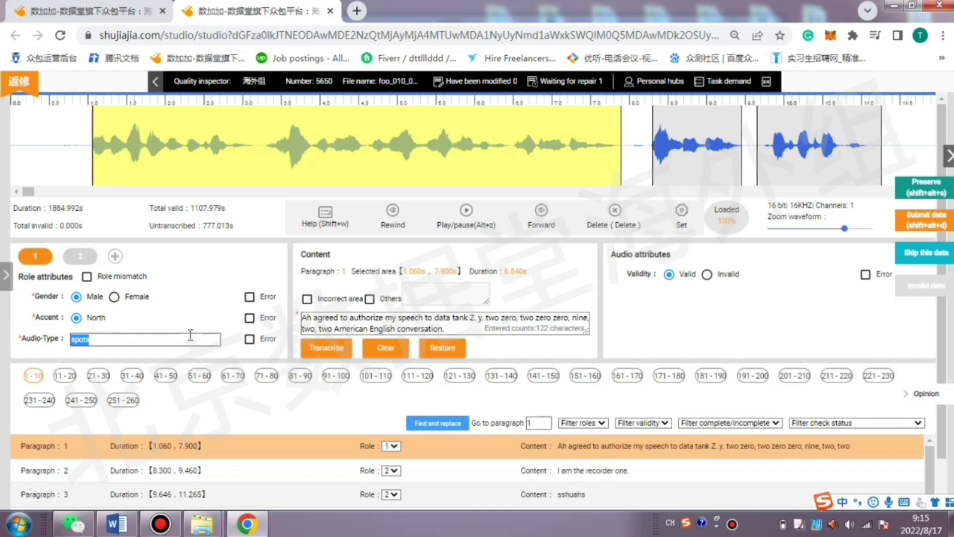
key("BackSpace")
type("sports")
key("Return")
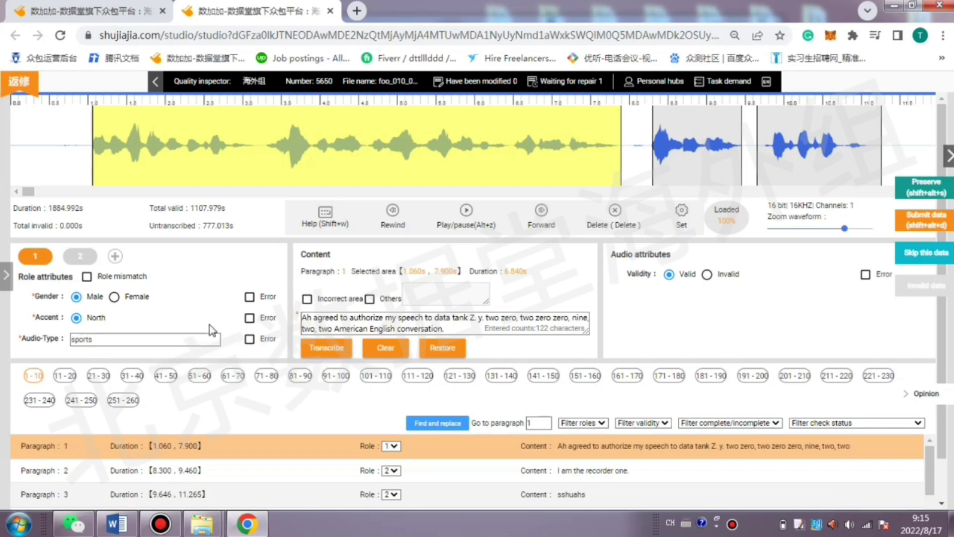
left_click_drag(112, 340, 42, 324)
Enlarge the browser page zoom to 100%.
left_click(455, 326)
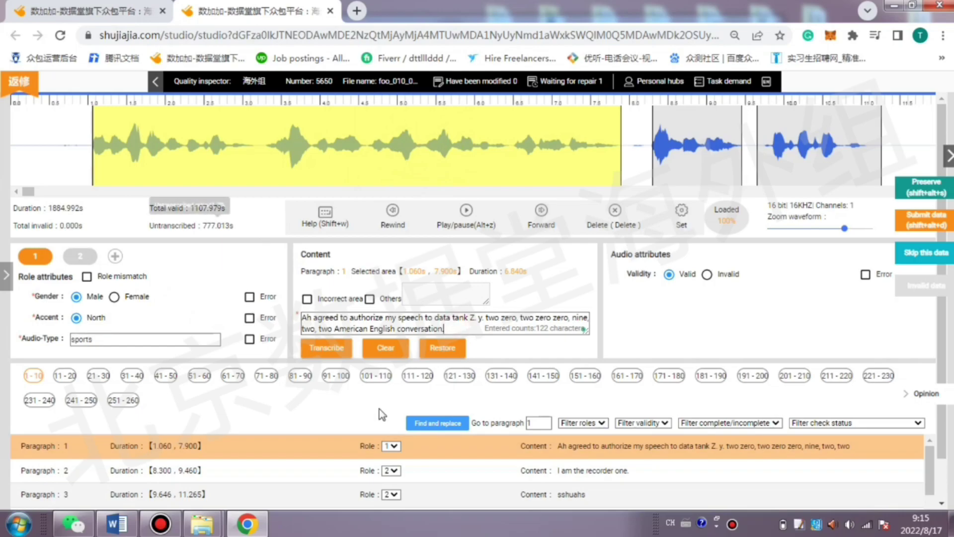
left_click(943, 36)
left_click(903, 166)
left_click(904, 166)
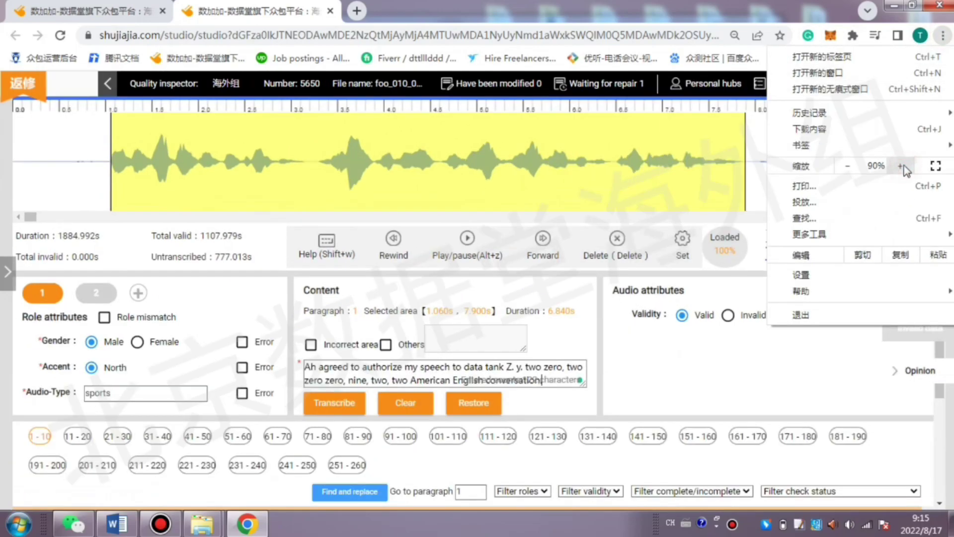
left_click(904, 166)
left_click(502, 376)
Enlarge the content text box of paragraph 1 so the whole transcription fits inside it.
scroll(566, 377, "down", 3)
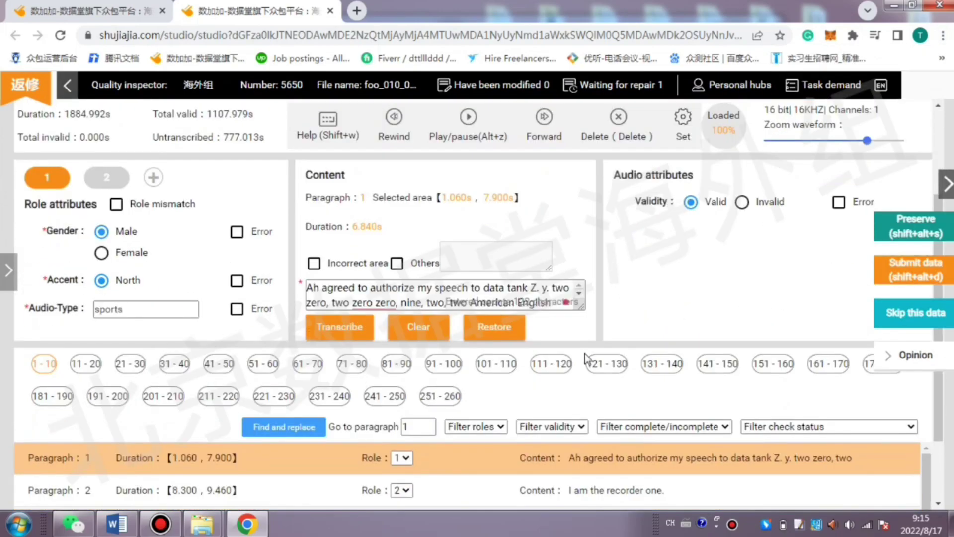
left_click_drag(583, 308, 631, 374)
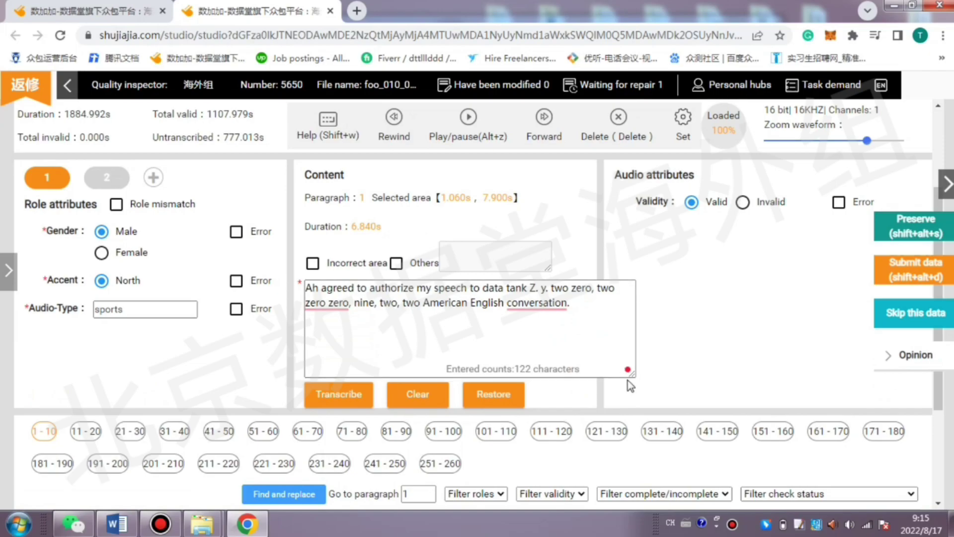
left_click_drag(629, 374, 599, 353)
scroll(835, 281, "up", 2)
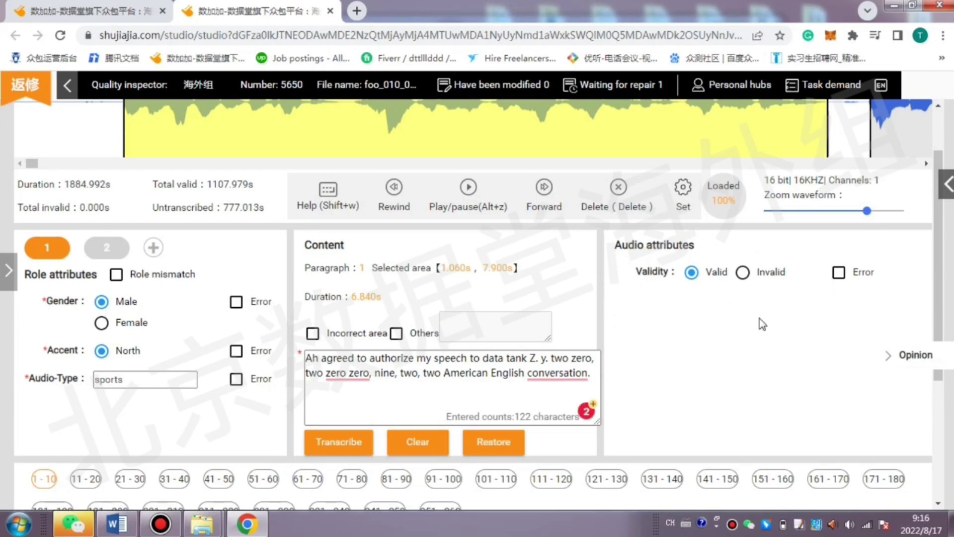
Select paragraph 3 with the content "sshuahs", mark its audio as Invalid, and delete the paragraph.
scroll(696, 283, "down", 5)
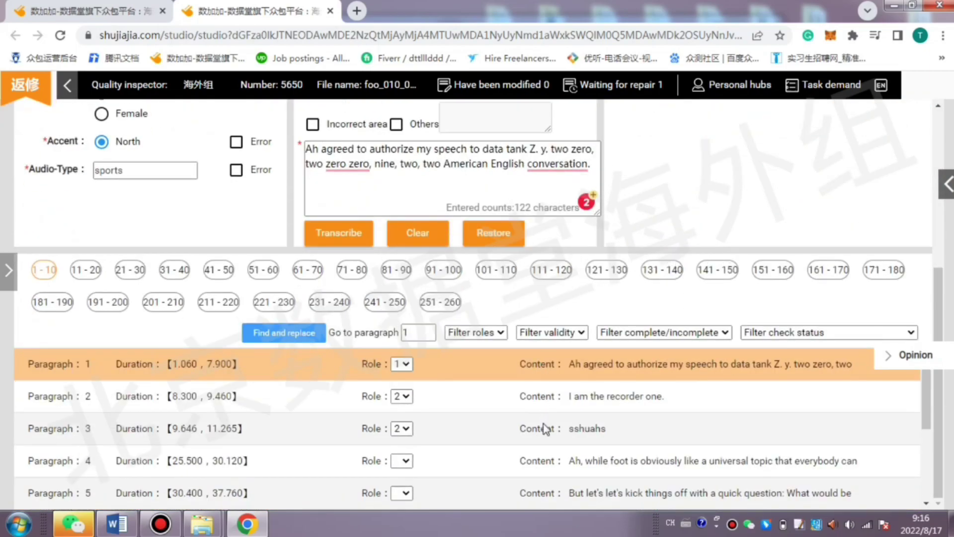
left_click(547, 429)
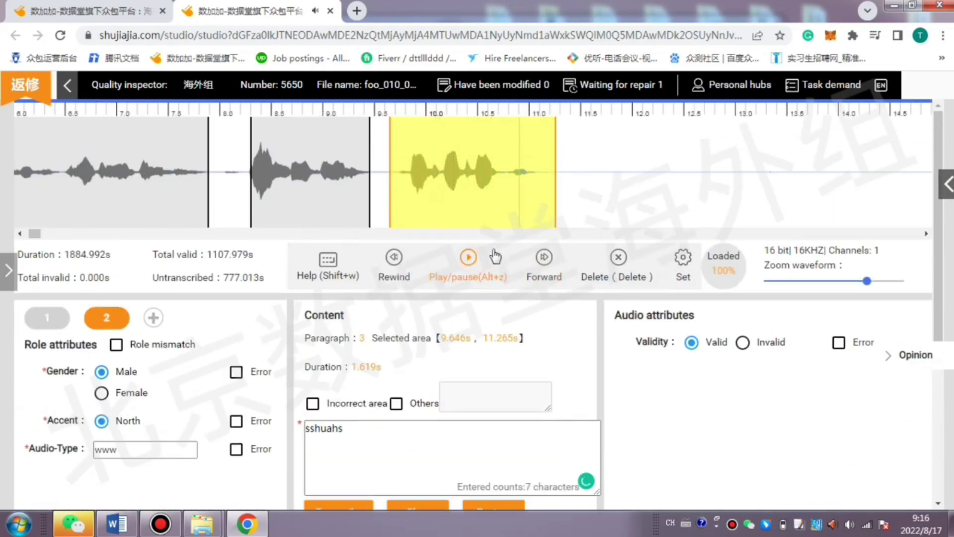
left_click(743, 343)
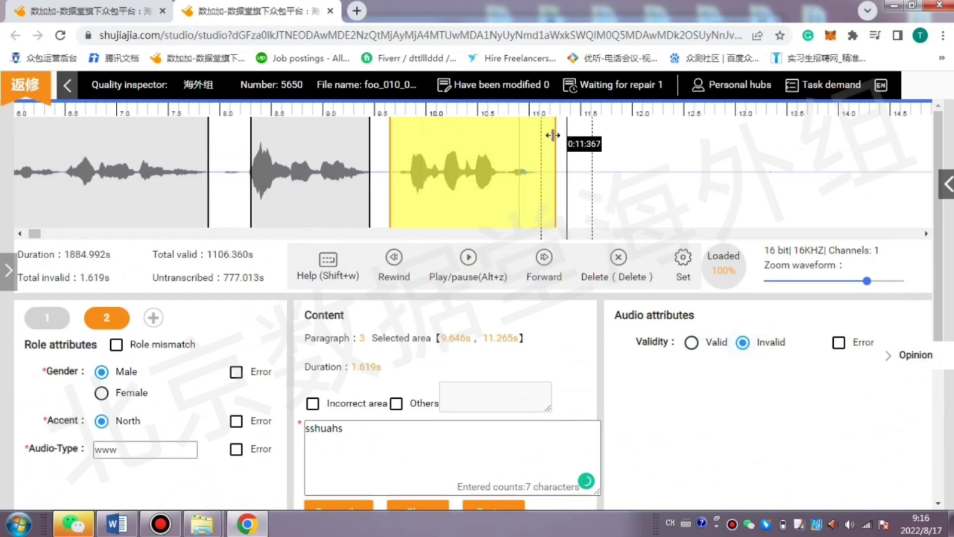
key("Delete")
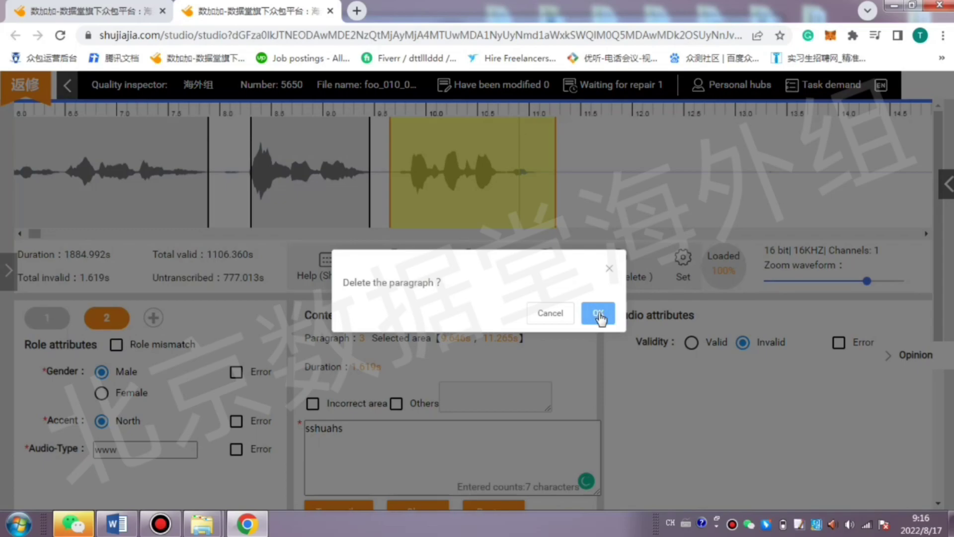
left_click(599, 313)
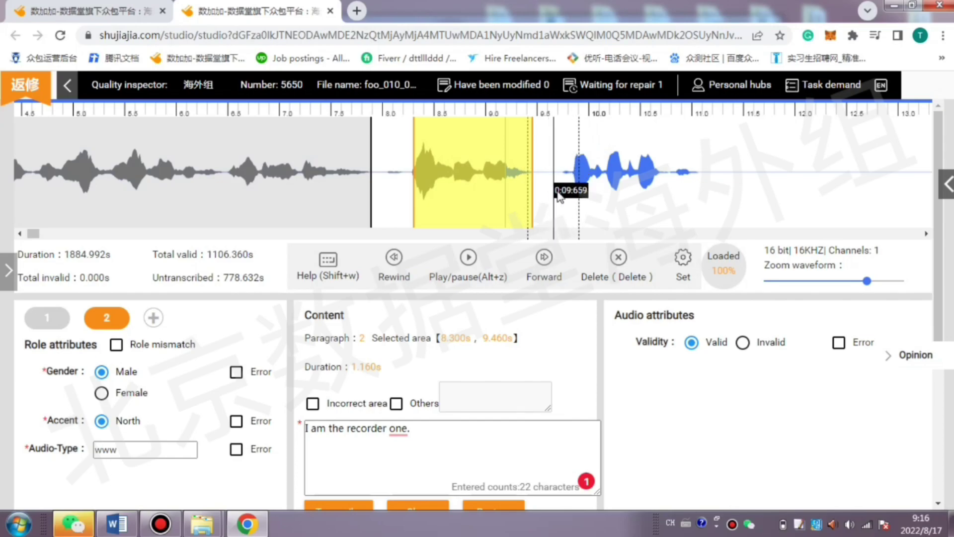
Cut a new segment from about 9.680 s to 11.401 s on the waveform, and delete it again.
left_click_drag(557, 193, 573, 191)
left_click_drag(646, 196, 734, 195)
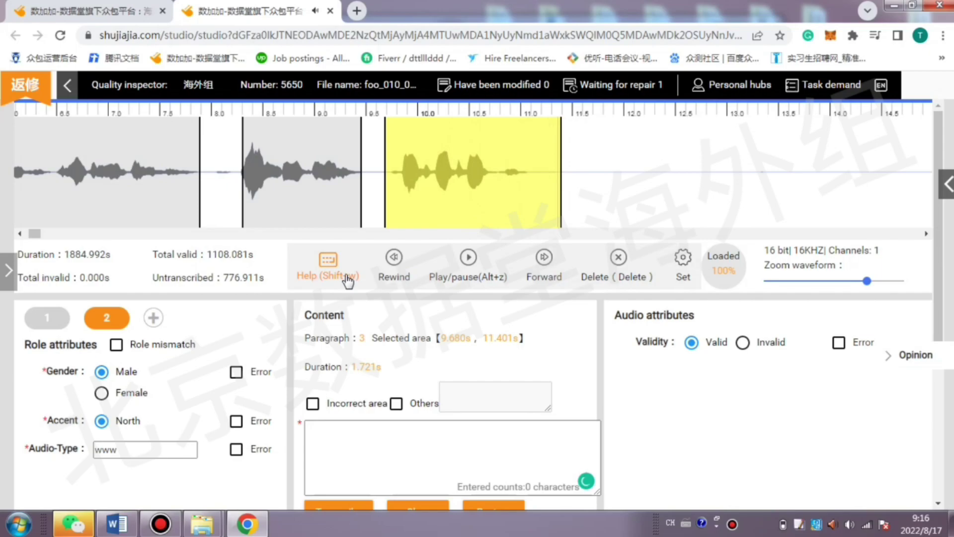
scroll(348, 281, "down", 3)
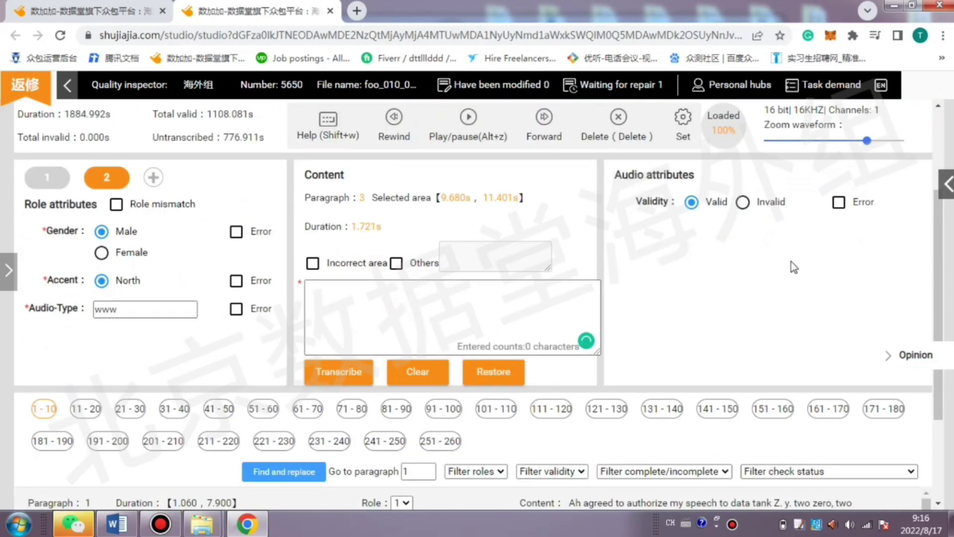
scroll(794, 267, "up", 3)
key("Delete")
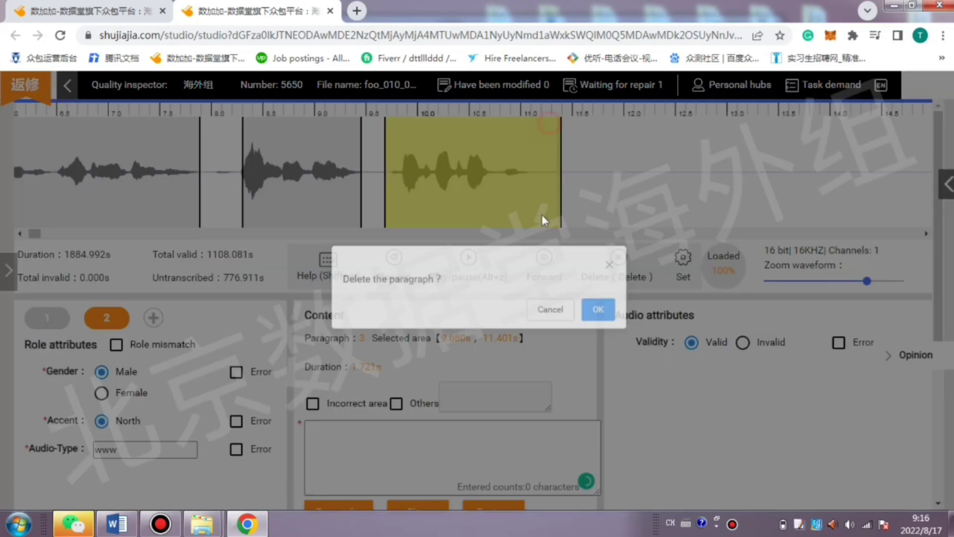
left_click(598, 310)
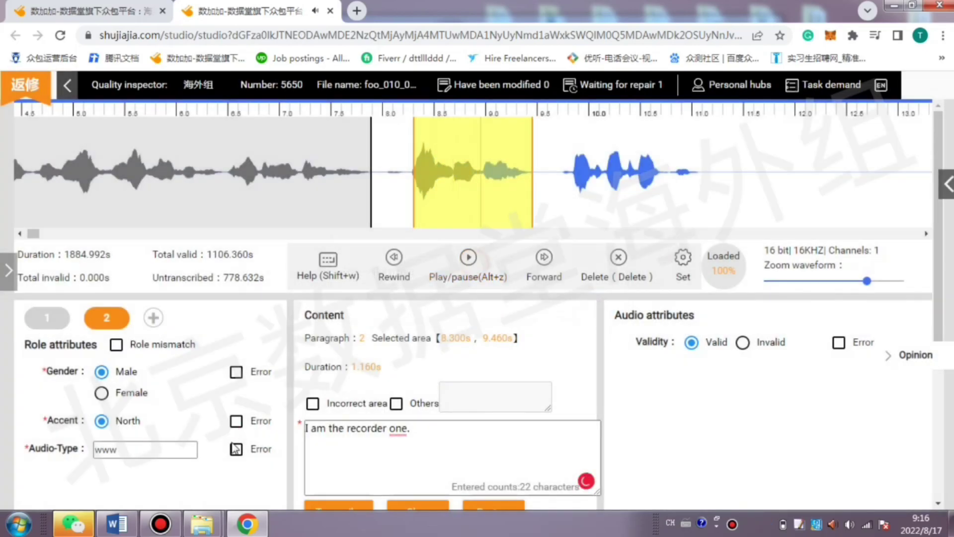
Switch to Word and review the highlighted notes in Shujiajia introduction.docx about skipping data and saving, comparing them with the annotation page.
left_click(116, 524)
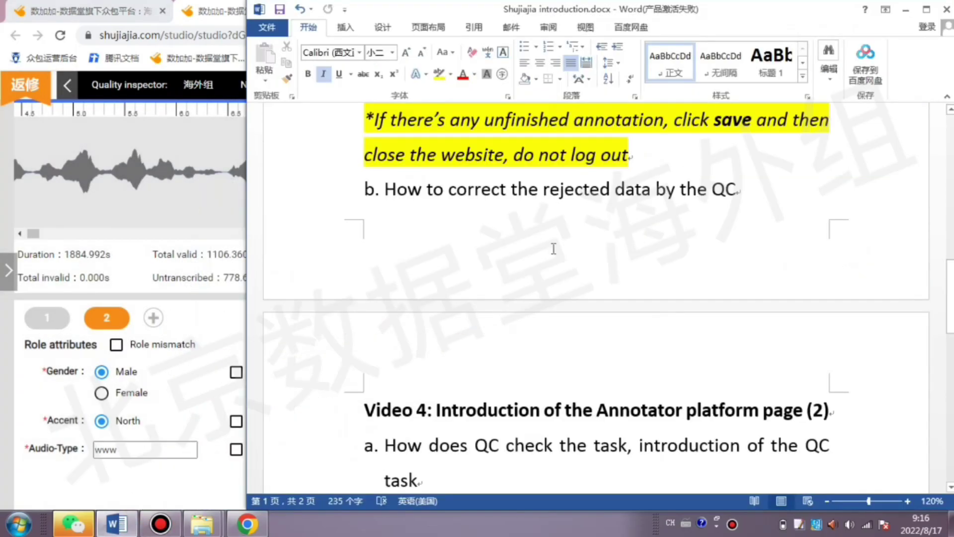
scroll(554, 249, "up", 3)
left_click_drag(641, 316, 308, 205)
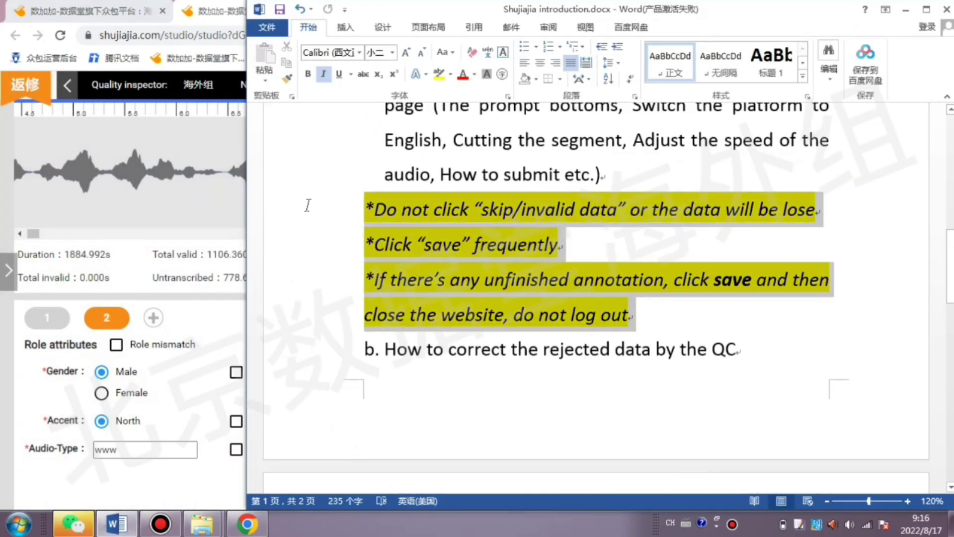
left_click_drag(612, 17, 405, 25)
left_click(417, 289)
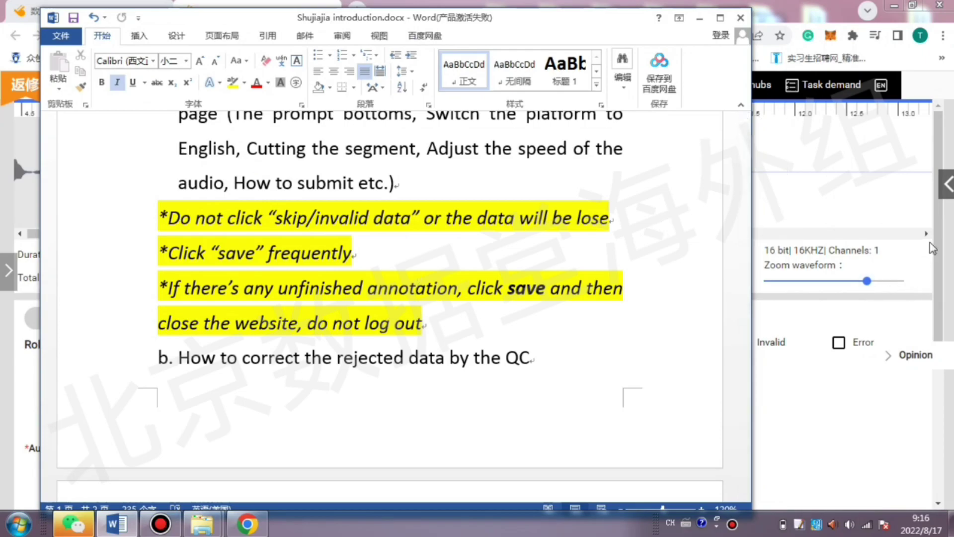
left_click(916, 248)
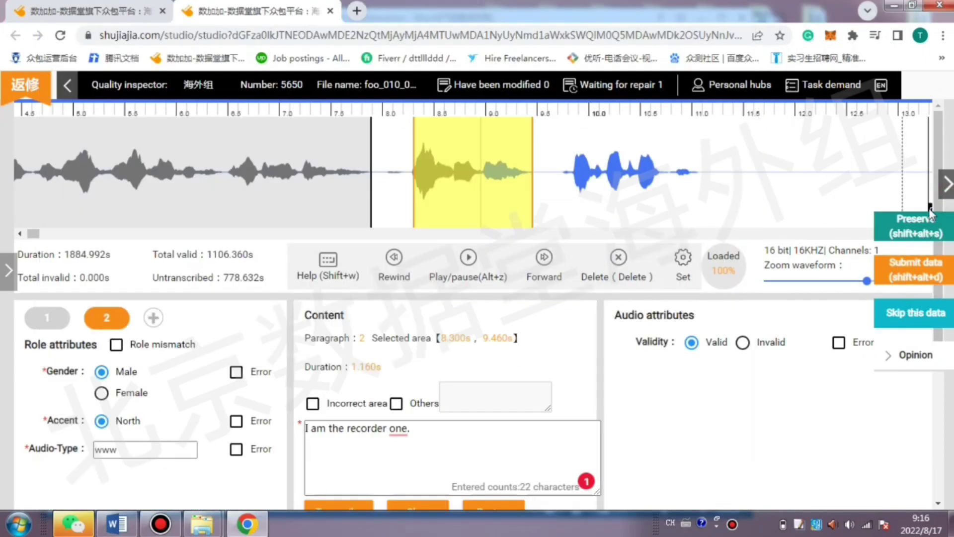
left_click(117, 524)
left_click_drag(633, 222, 348, 220)
Switch back to Chrome and reduce the annotation page zoom to 80%.
left_click(944, 34)
left_click(943, 34)
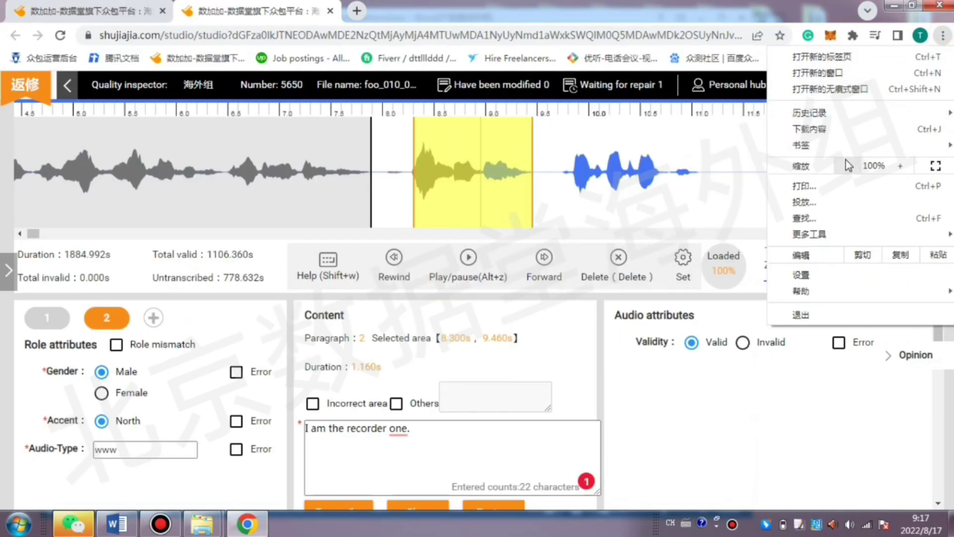
left_click(848, 166)
left_click(848, 166)
mouse_move(820, 233)
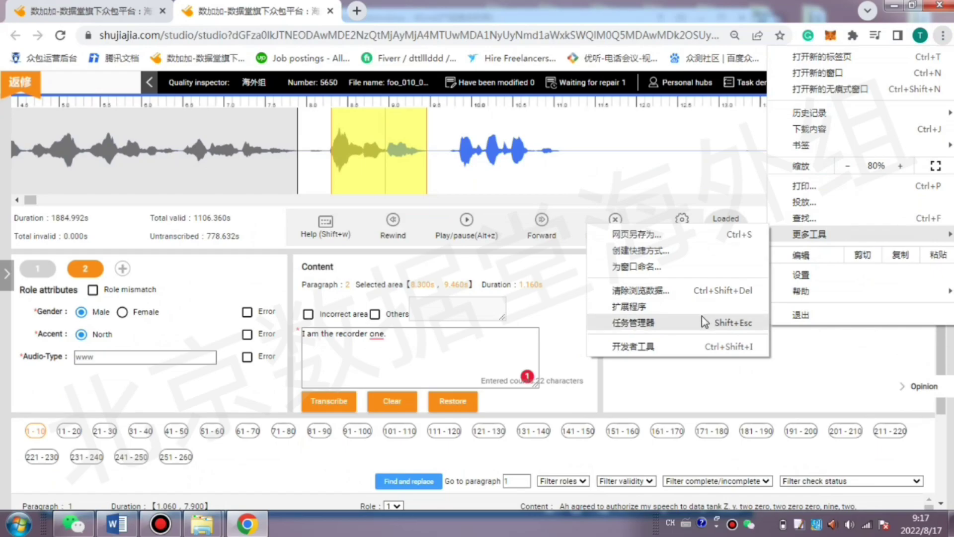
left_click(629, 375)
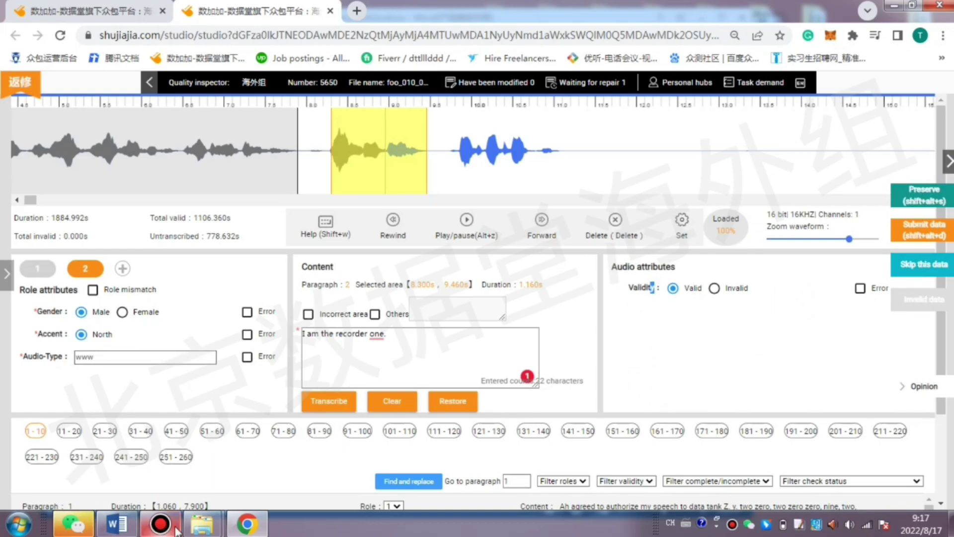
Switch to Word, highlight the note '*Click “save” frequently' in the introduction document, and return to the annotation page in Chrome.
left_click(117, 523)
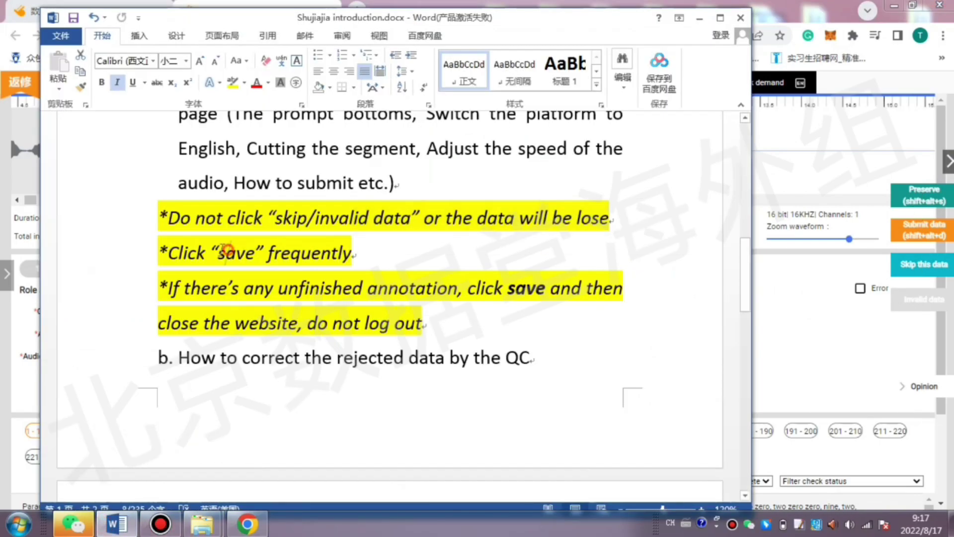
left_click_drag(159, 252, 360, 254)
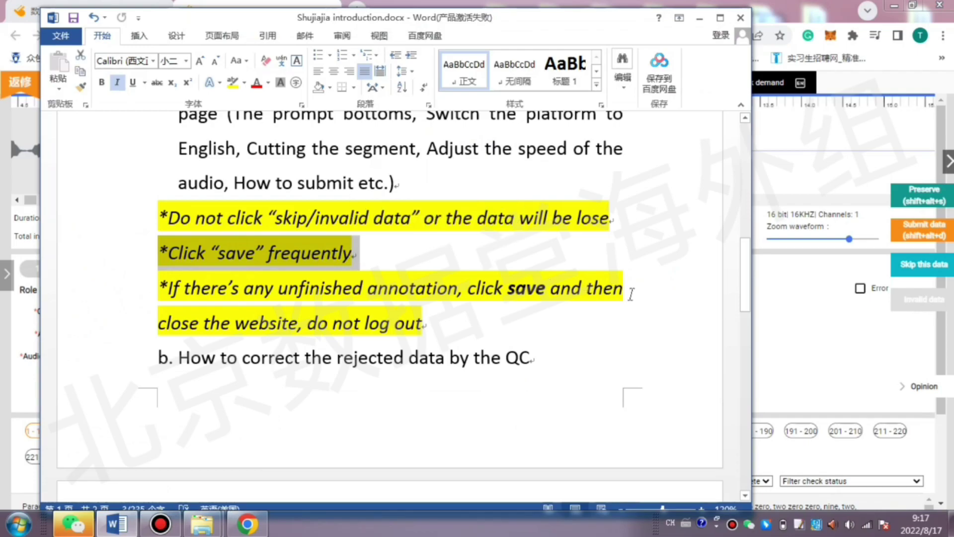
left_click(810, 344)
Try to save the annotation data with Preserve, glance at the Word notes, and reload the annotation page in Chrome.
left_click(903, 198)
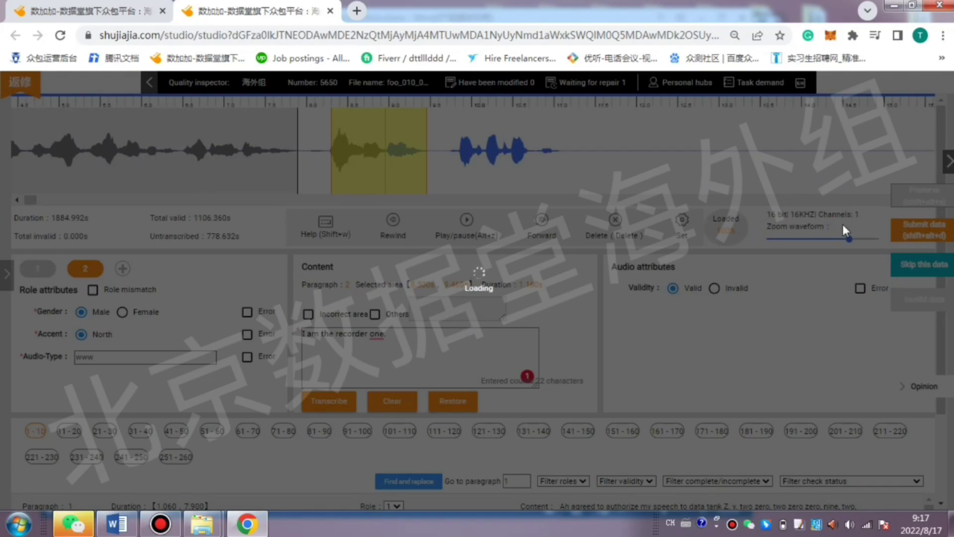
left_click(116, 523)
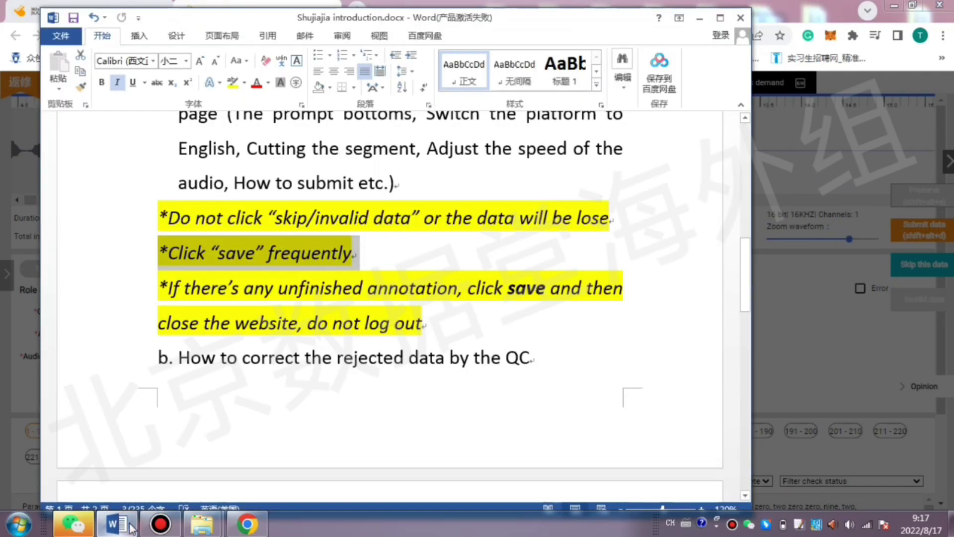
left_click(835, 300)
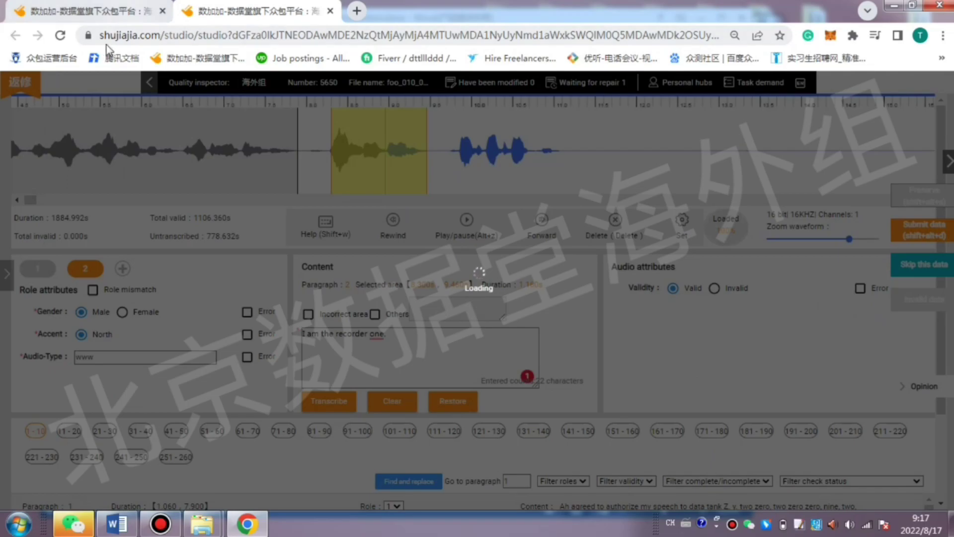
left_click(60, 35)
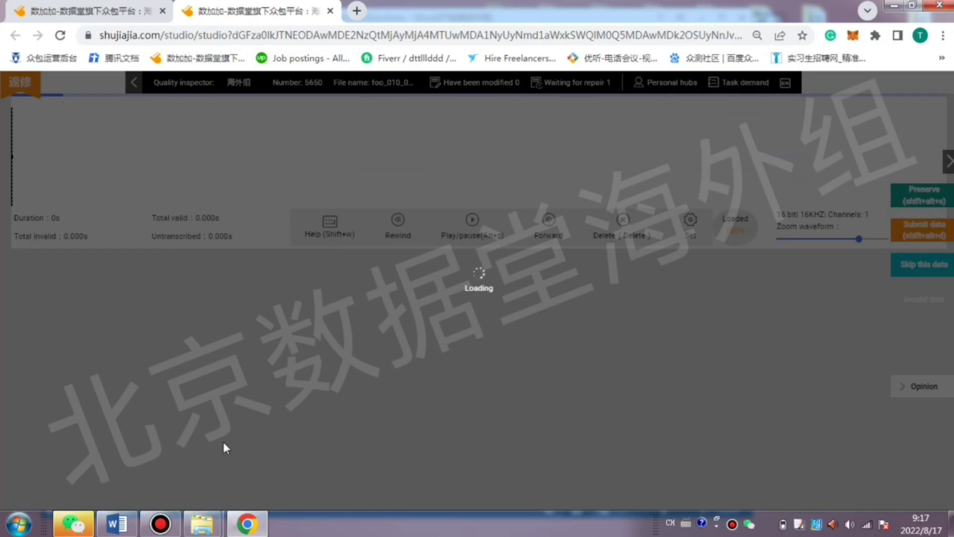
left_click(160, 524)
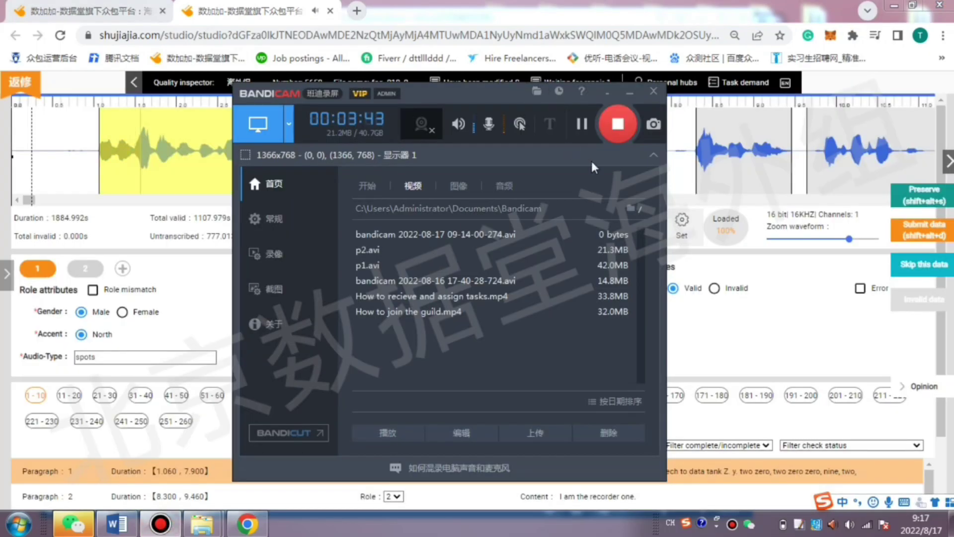
left_click(629, 92)
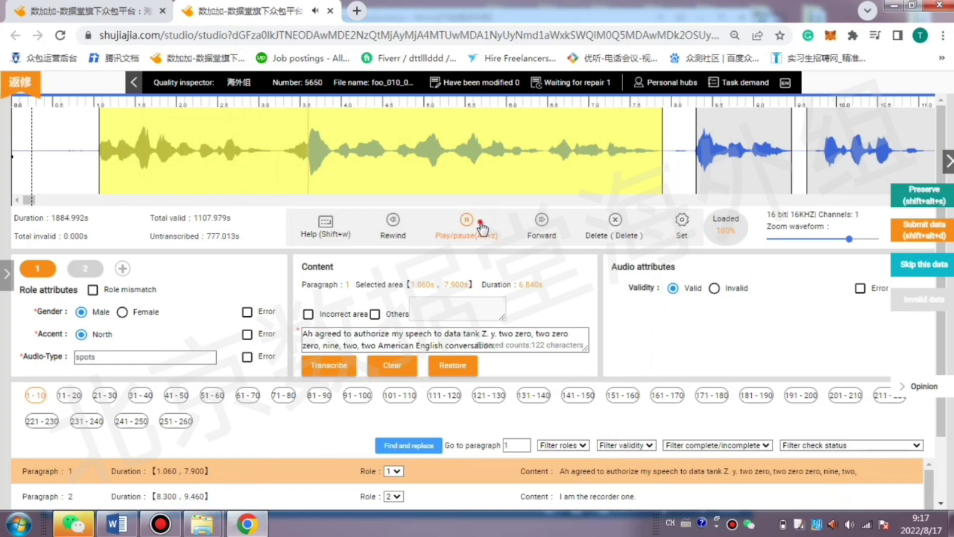
Switch to Word and highlight the note about saving unfinished annotation before closing the website.
left_click(116, 524)
left_click(249, 322)
left_click_drag(163, 287, 583, 289)
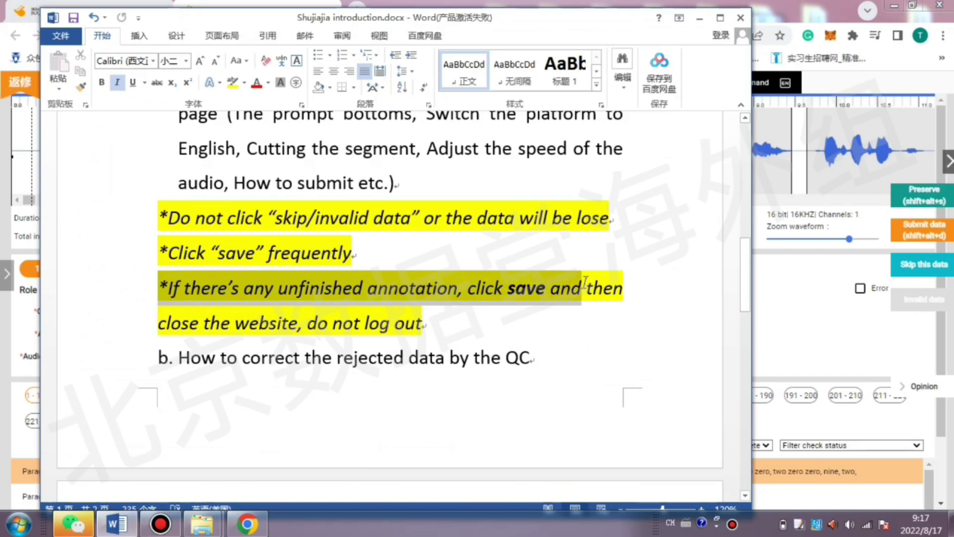
Switch back to Chrome, save the annotation data with Preserve, and close the annotation page.
left_click(800, 333)
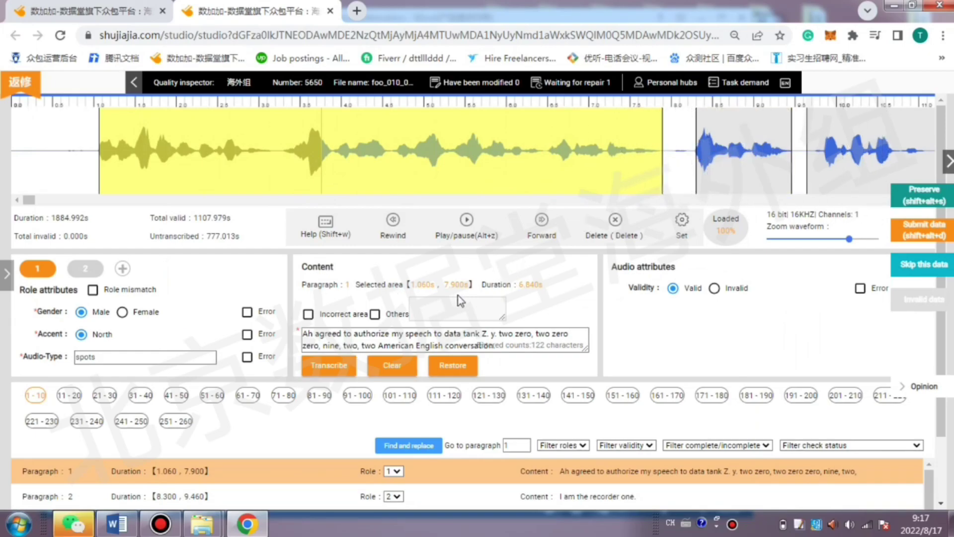
left_click(924, 196)
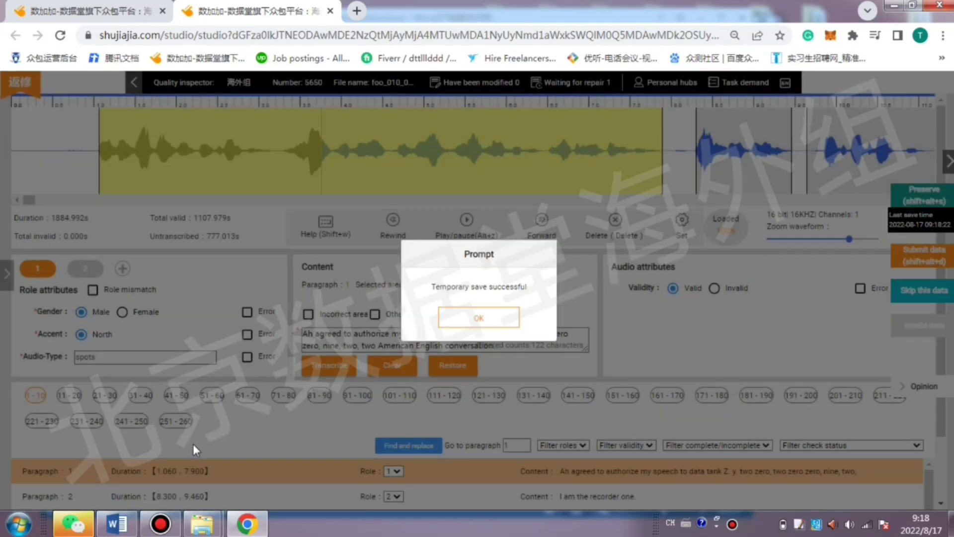
left_click(442, 324)
left_click(330, 10)
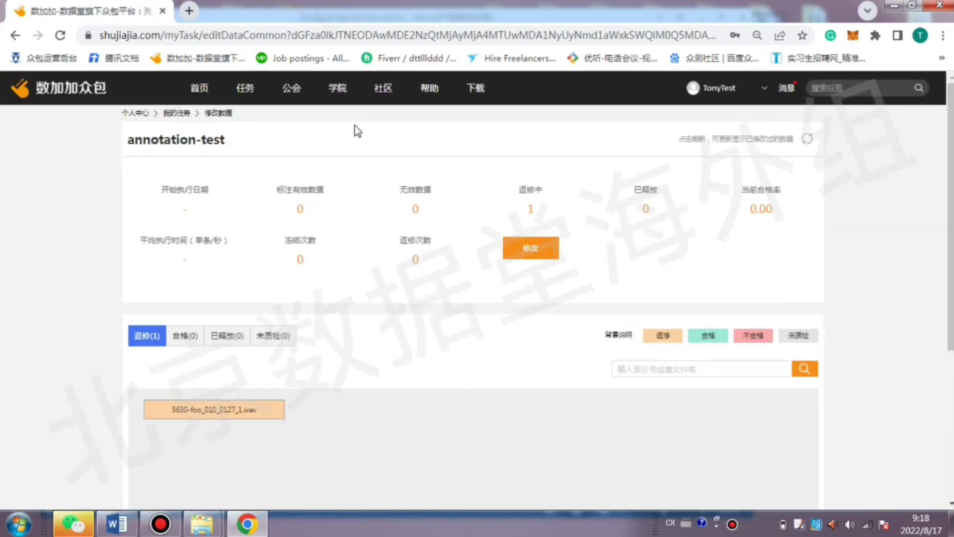
Open a new browser tab, close the old Shujiajia tab, and load the Shujiajia login page from its bookmark.
left_click(189, 11)
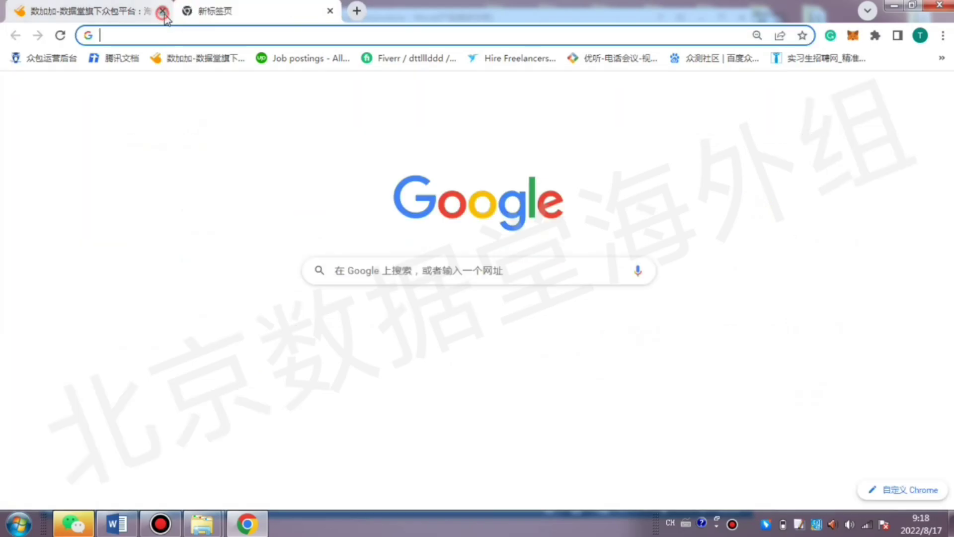
left_click(160, 11)
left_click(219, 58)
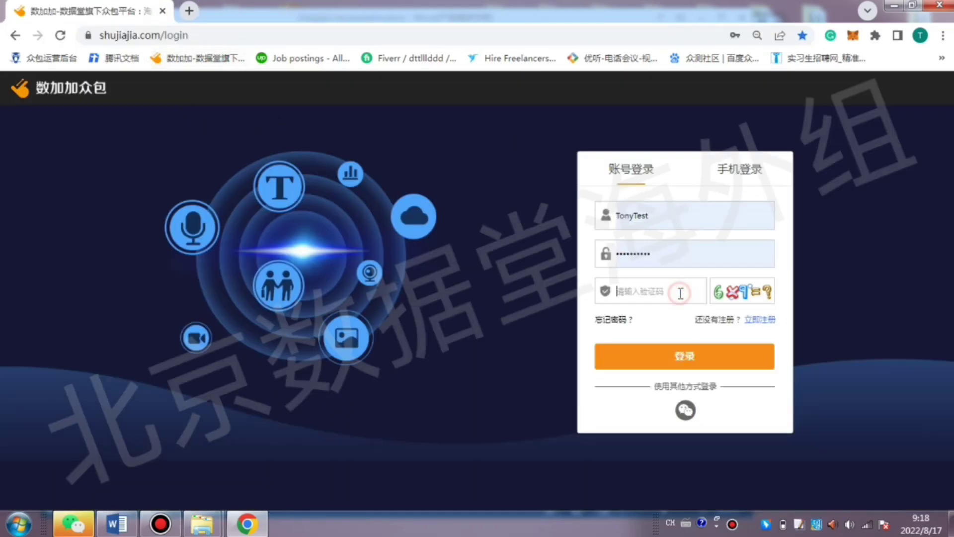
Refresh the captcha, fill in the verification code field, and log in with the prefilled account details.
left_click(738, 299)
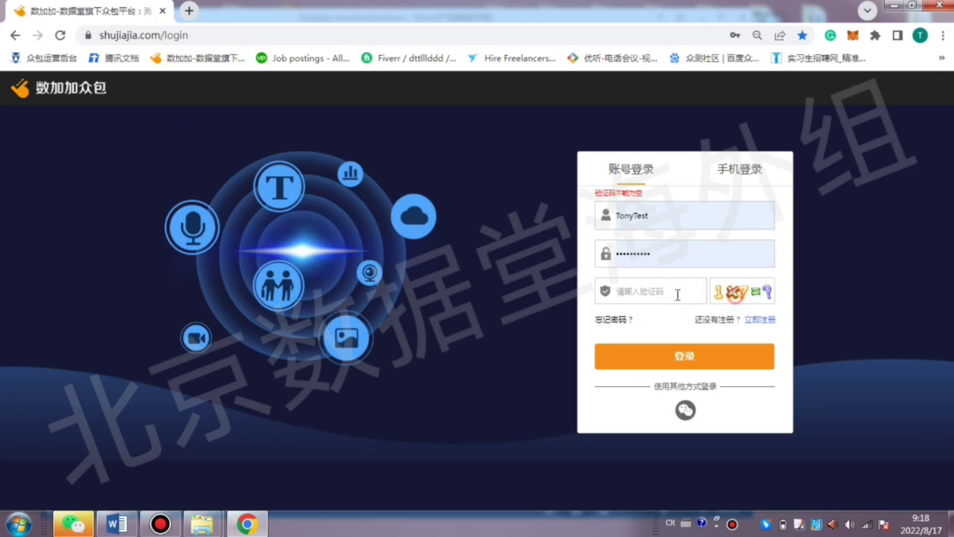
left_click(645, 286)
type("1837")
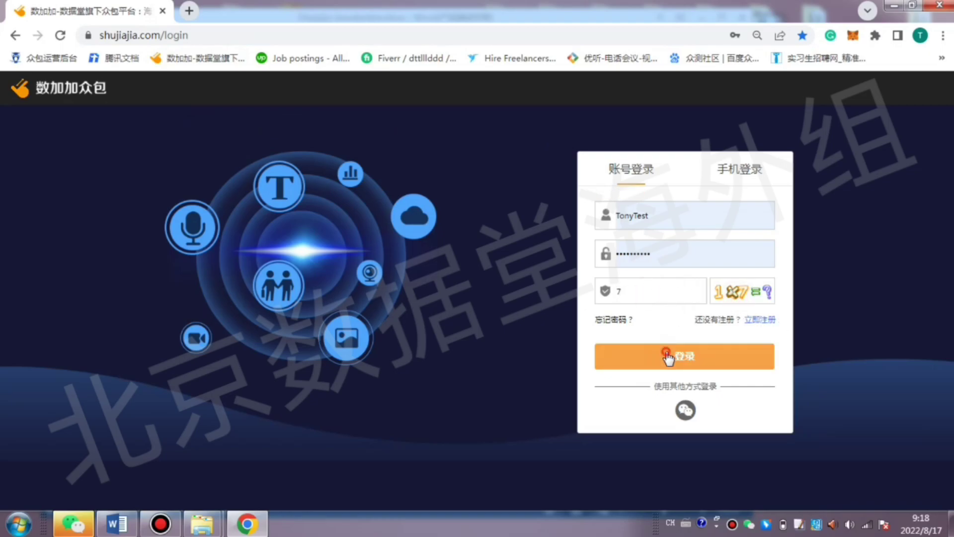
left_click(688, 356)
left_click(452, 309)
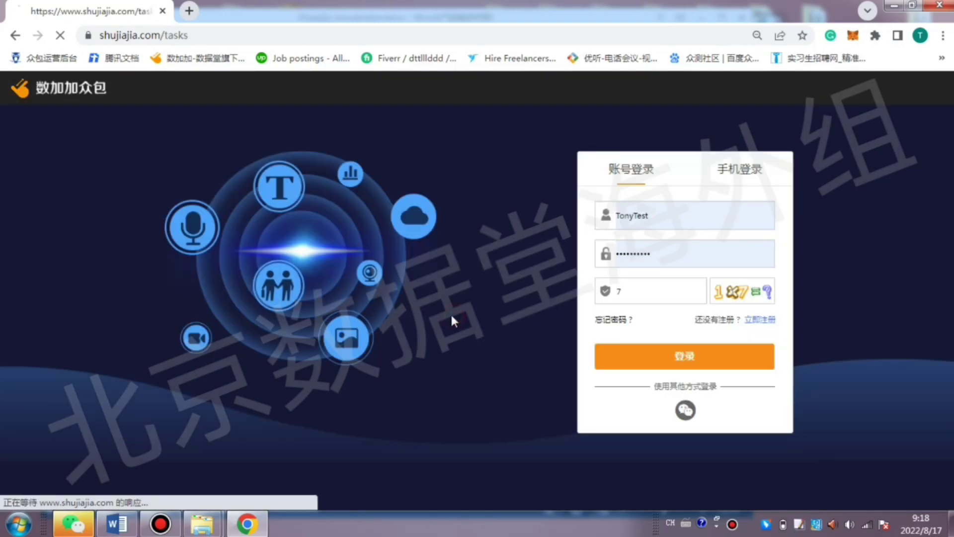
Go to the account's My Tasks page and reopen the annotation task.
mouse_move(716, 88)
left_click(725, 124)
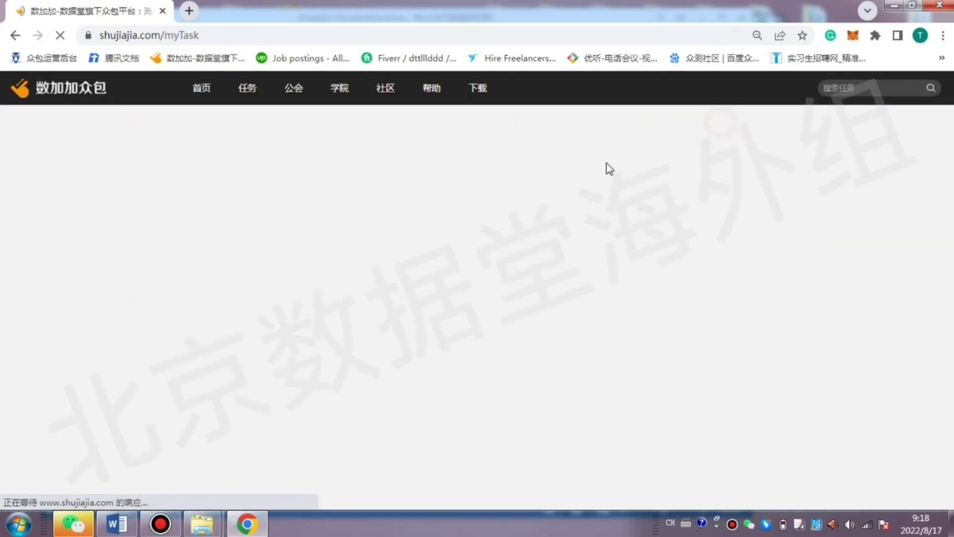
left_click(589, 300)
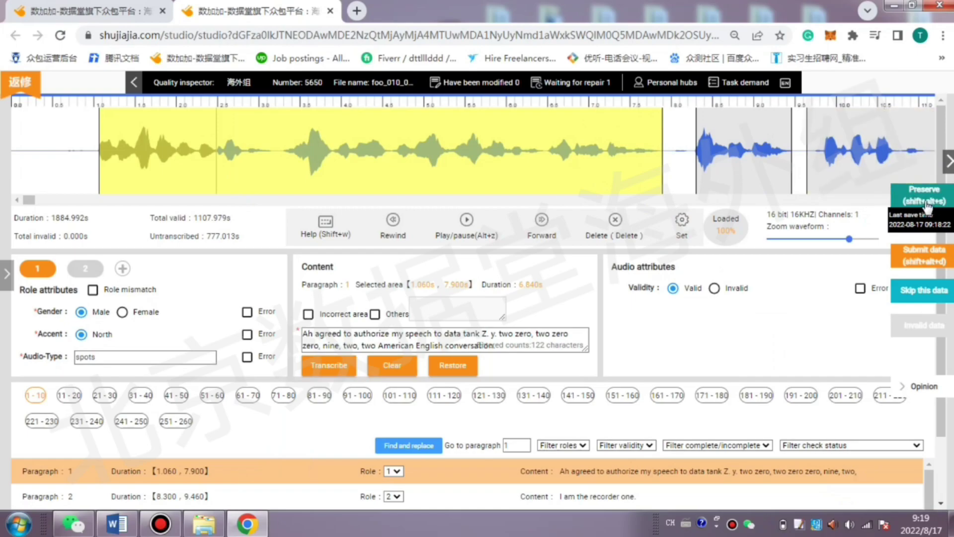
Submit the annotation data of the open audio file.
left_click(920, 257)
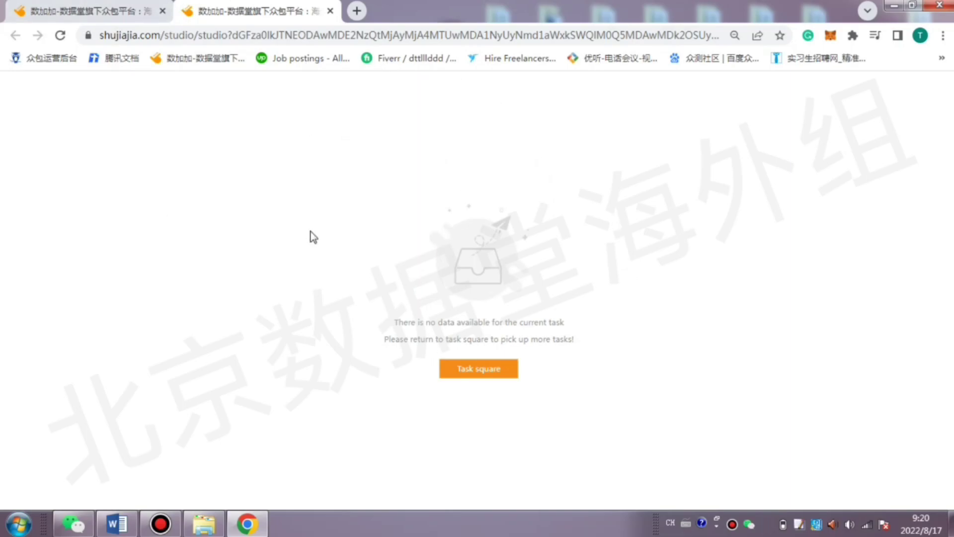
left_click(160, 524)
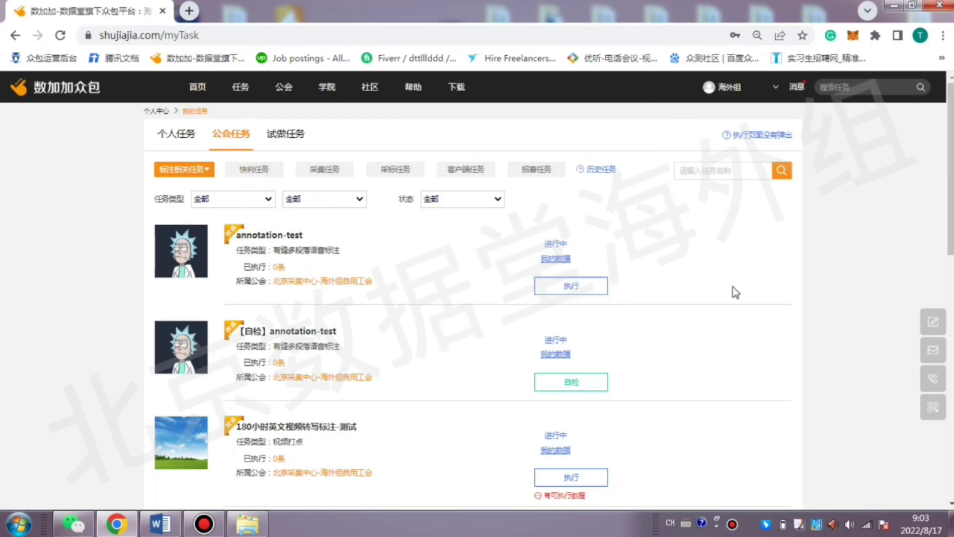
Translate the guild task list into English and restore it to Simplified Chinese.
right_click(829, 306)
left_click(805, 459)
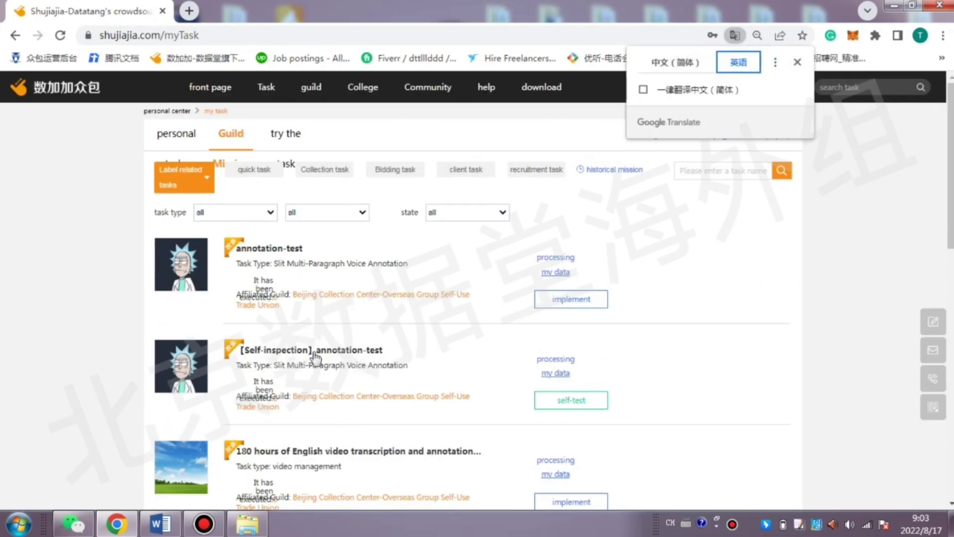
left_click(675, 63)
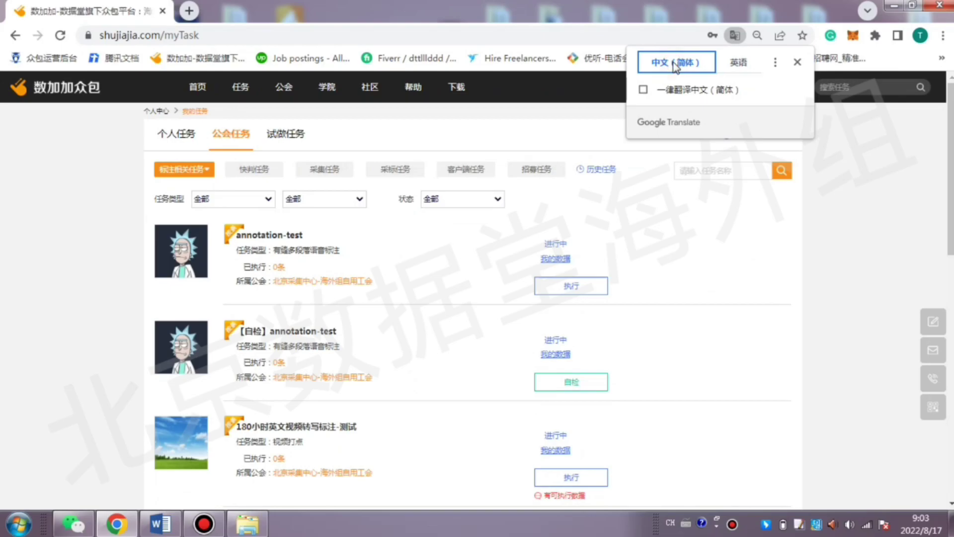
Open the self-inspection page of the annotation-test guild task and highlight the annotator's name in the list.
left_click(567, 385)
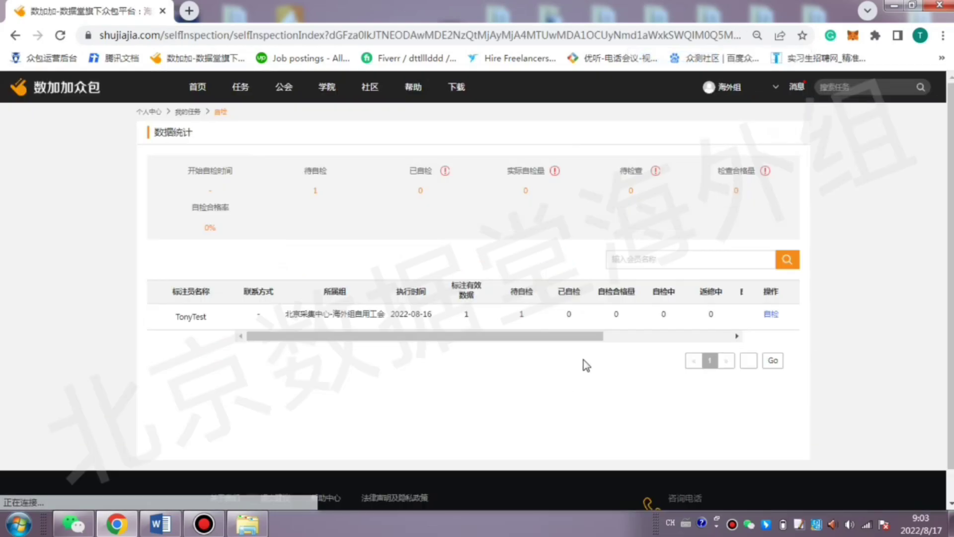
left_click_drag(211, 321, 174, 320)
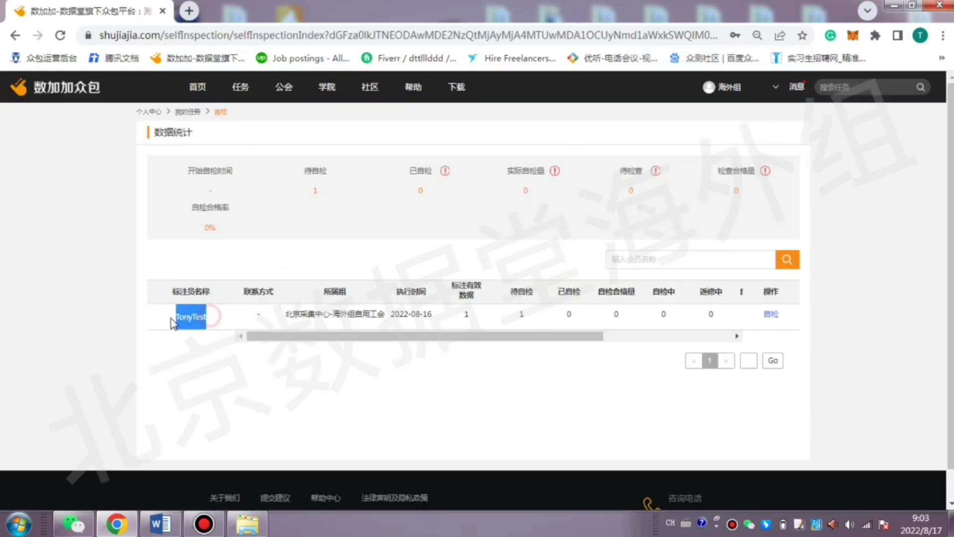
left_click(211, 319)
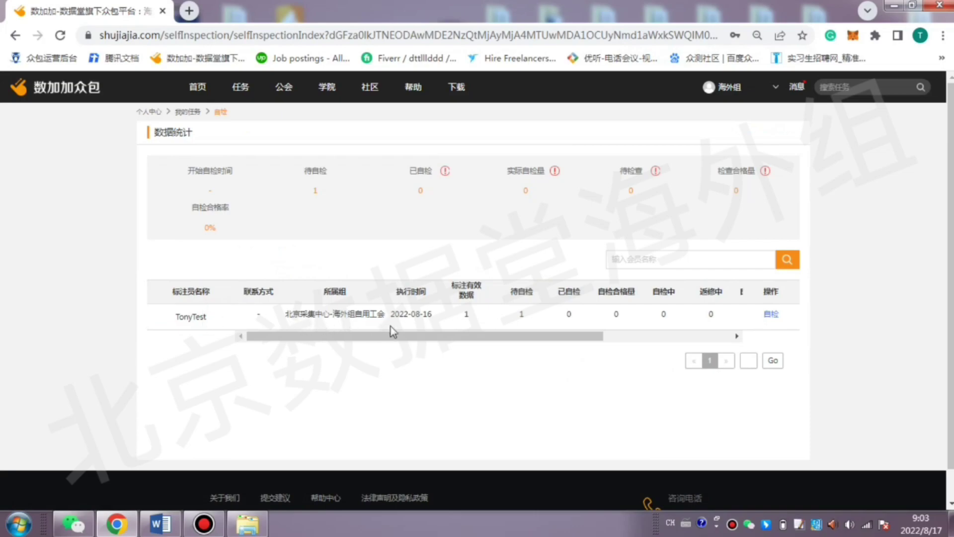
Translate the self-inspection page into English, examine the annotator's pending self-test column, and restore the page to Simplified Chinese.
left_click(829, 268)
right_click(829, 268)
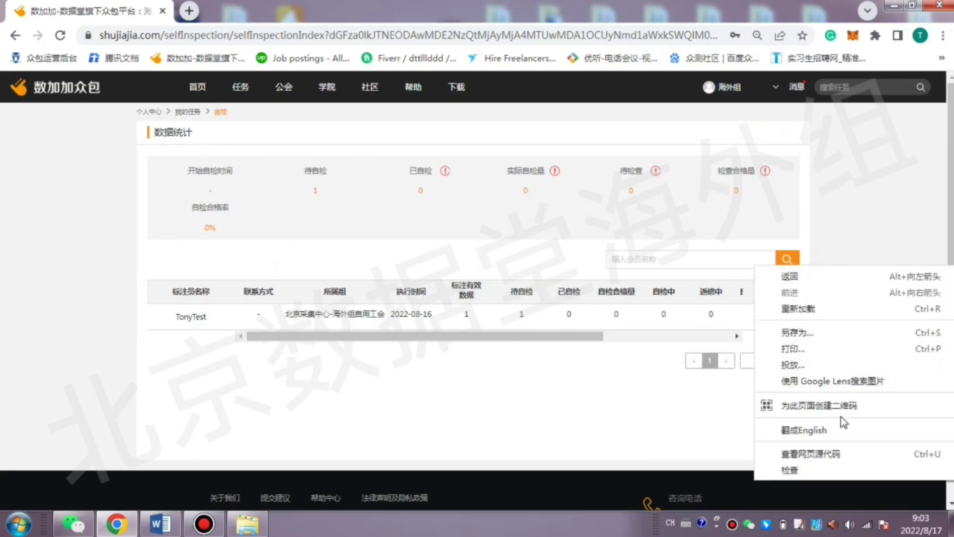
left_click(824, 428)
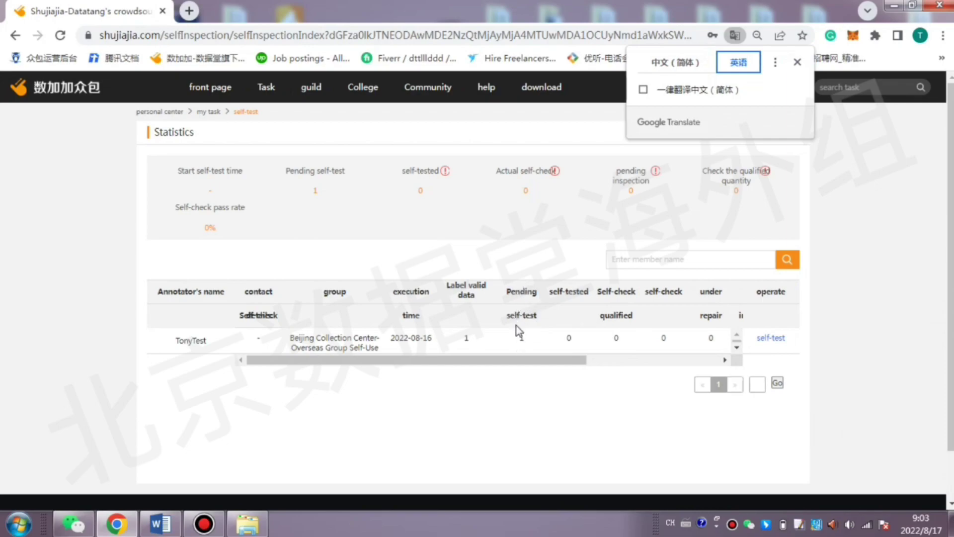
left_click(524, 339)
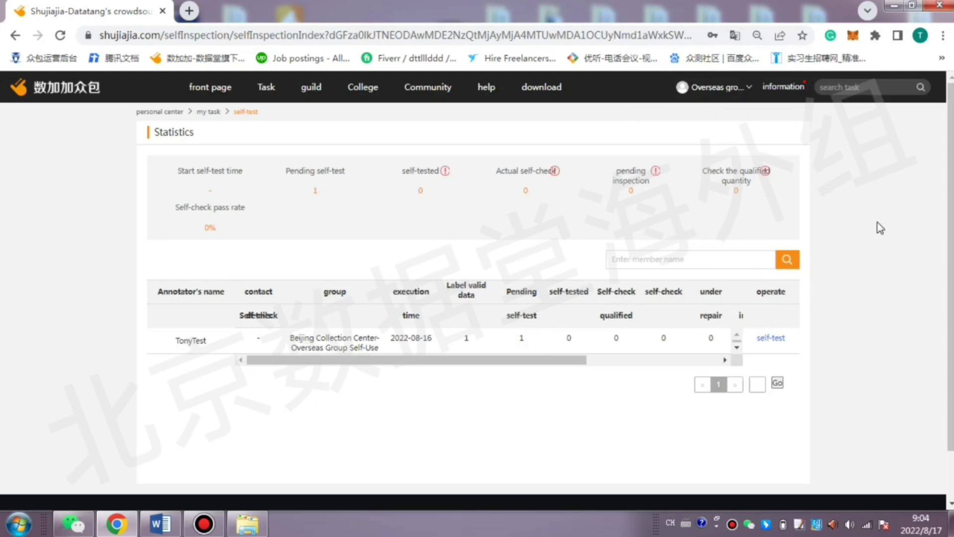
right_click(877, 190)
left_click(735, 35)
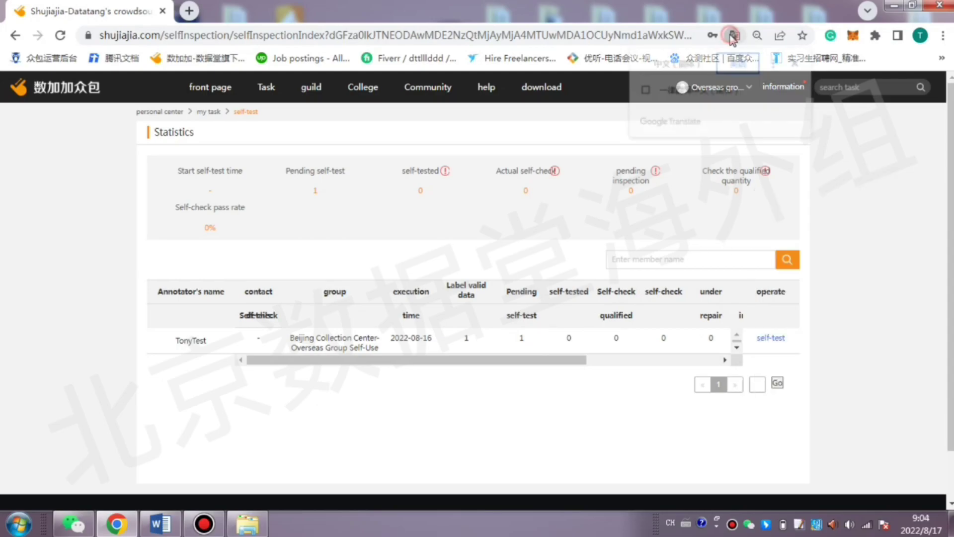
left_click(688, 63)
Open the self-test dialog for the listed annotator and translate it into English.
left_click(771, 314)
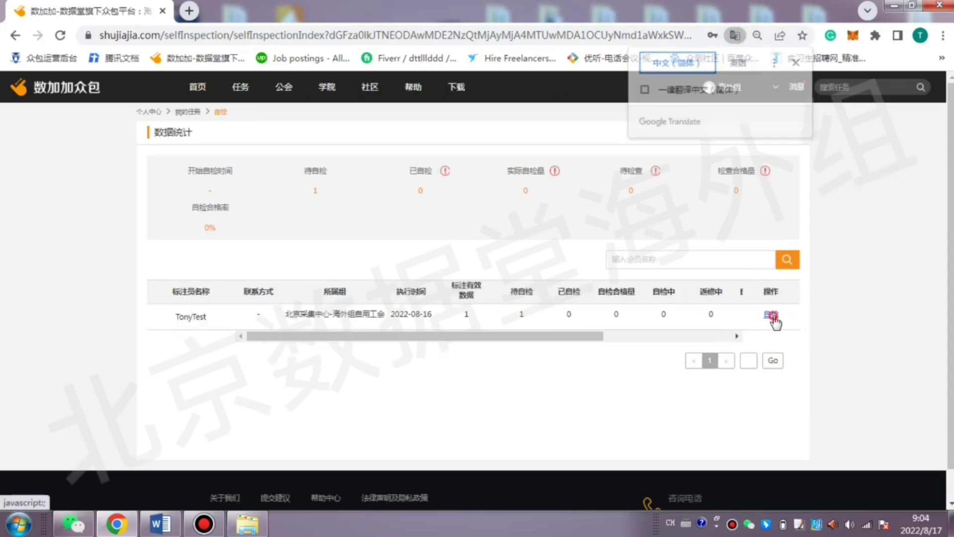
left_click(485, 267)
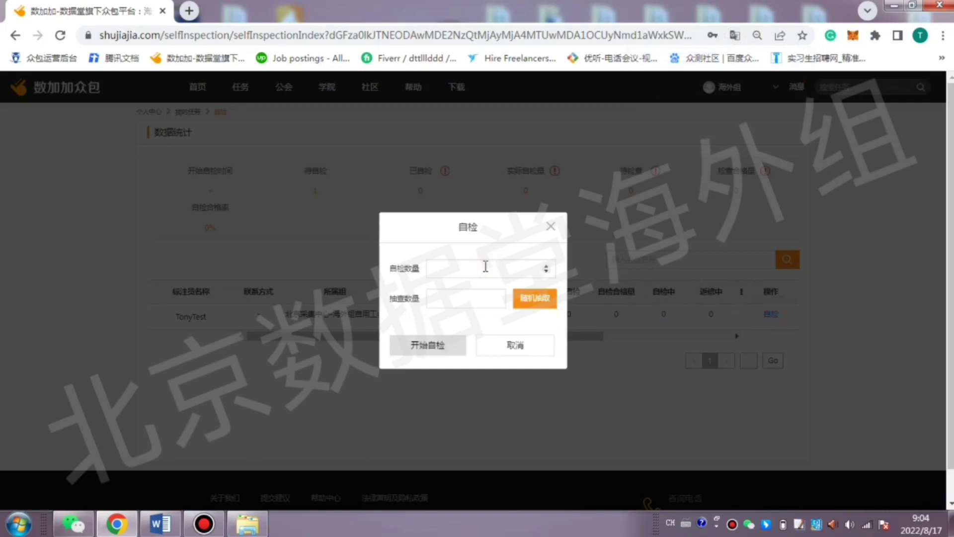
right_click(606, 252)
left_click(639, 422)
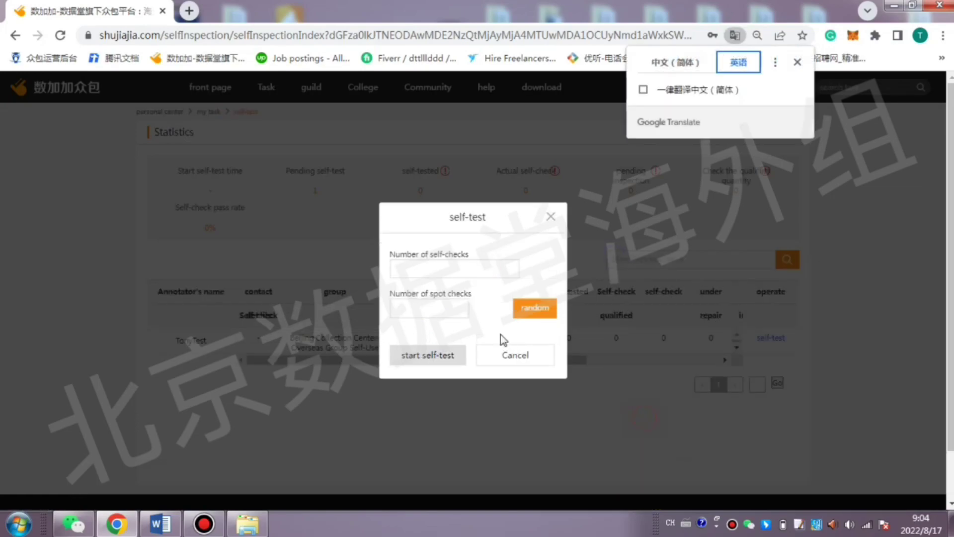
Set both the number of self-checks and the number of spot checks to 1 in the self-test dialog.
left_click(449, 267)
type("1")
left_click(430, 317)
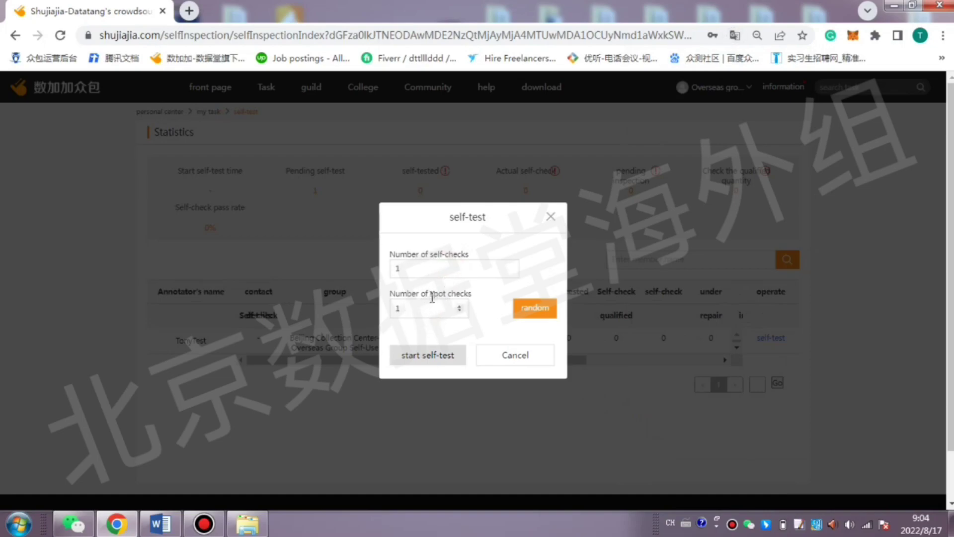
left_click(424, 268)
left_click(423, 268)
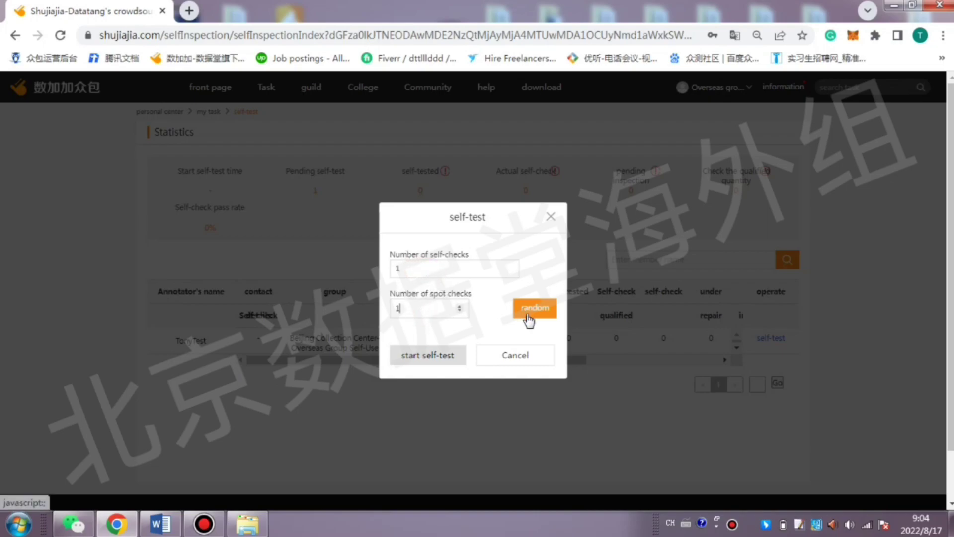
Restore the self-inspection page to Simplified Chinese and start the self-test with randomly drawn spot-check data.
right_click(774, 99)
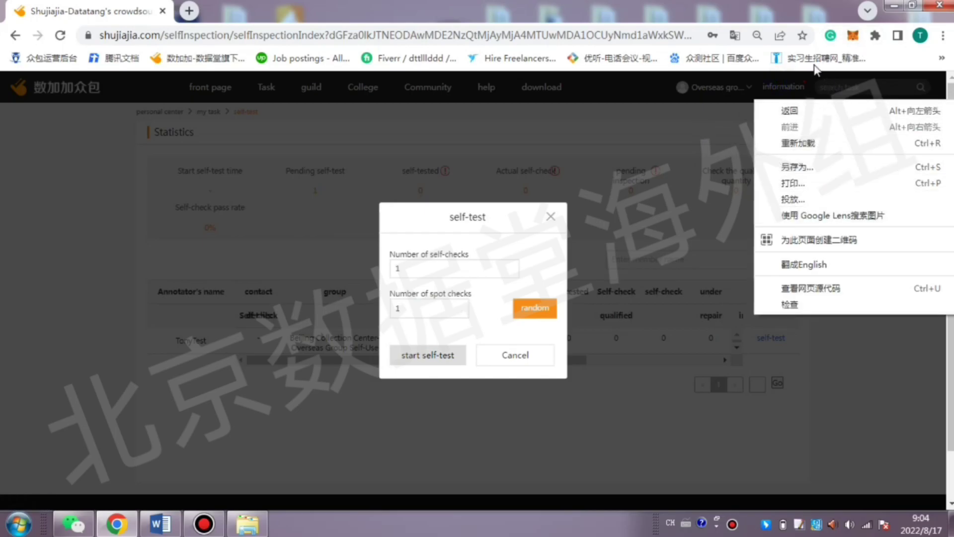
left_click(735, 36)
left_click(682, 64)
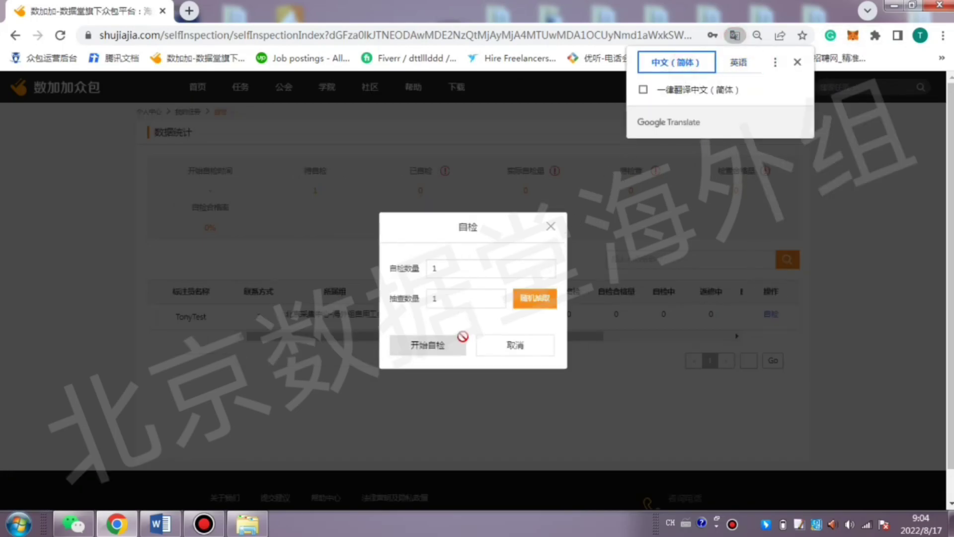
left_click(537, 302)
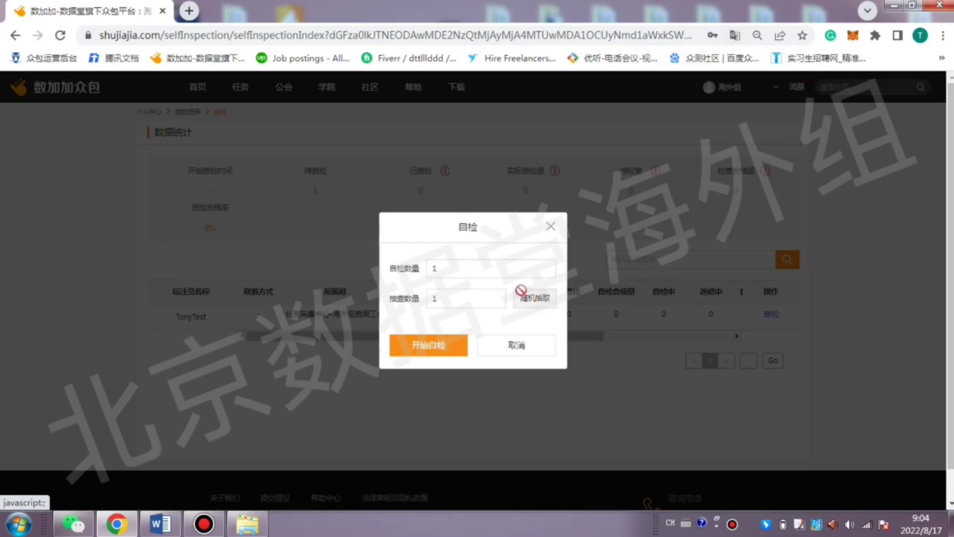
left_click(432, 346)
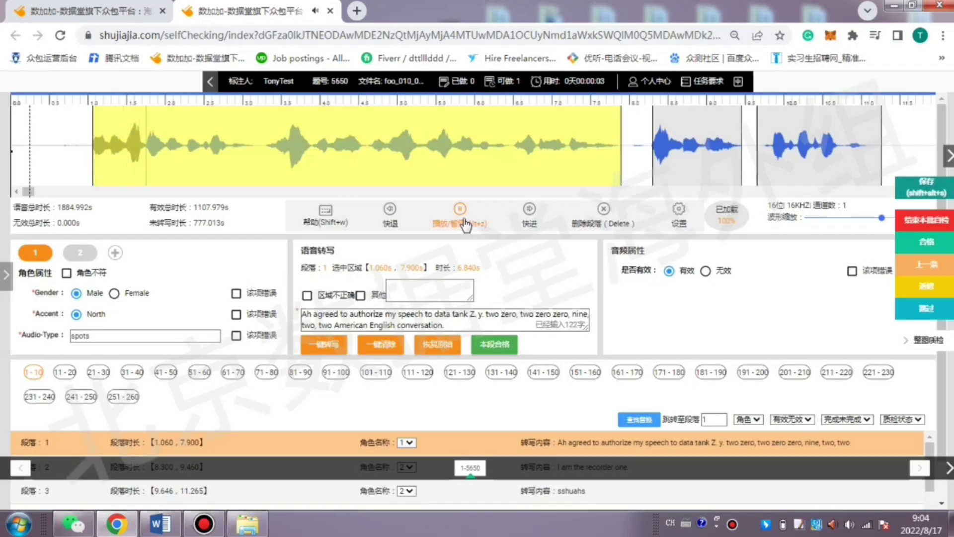
Switch the self-inspection workspace to English, confirming the language change, and collapse the data-number strip.
scroll(531, 343, "down", 1)
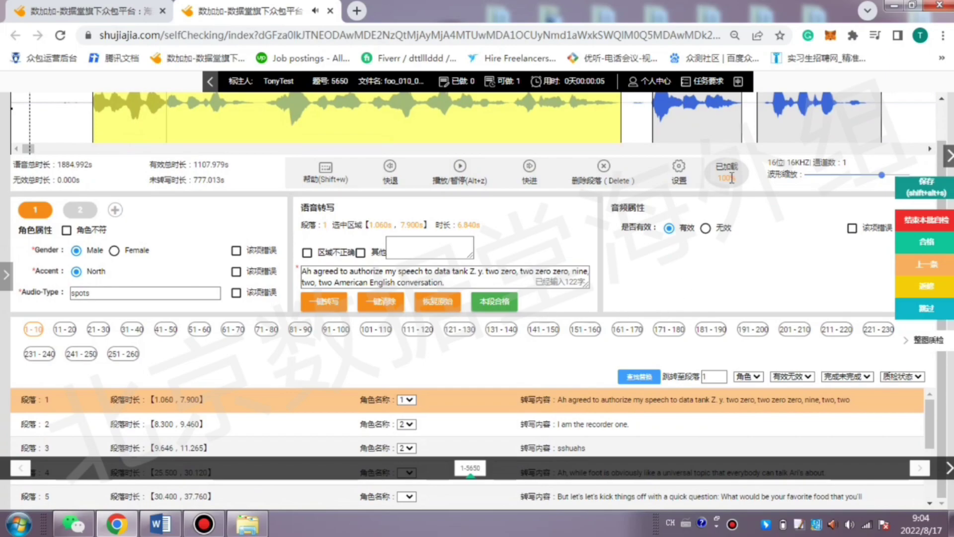
left_click(743, 120)
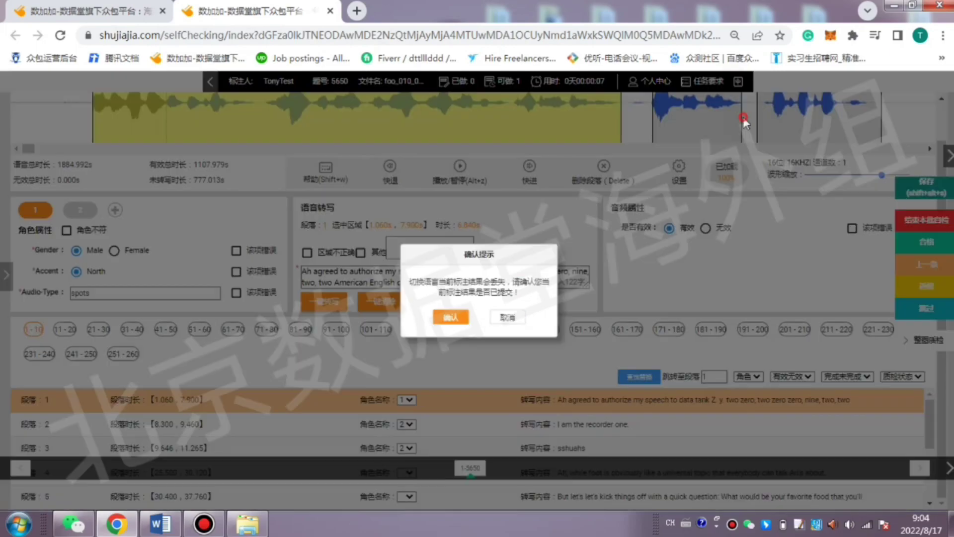
left_click(444, 323)
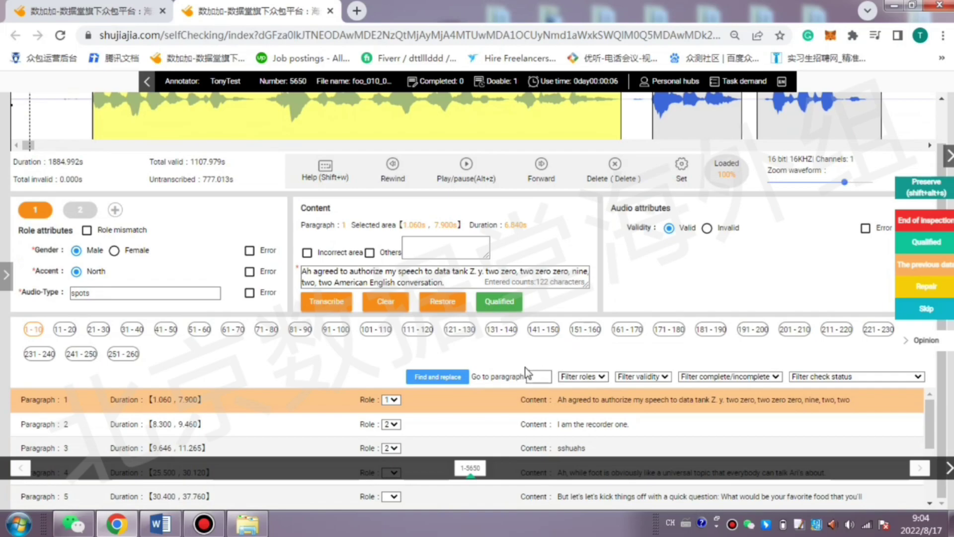
left_click(950, 470)
mouse_move(782, 83)
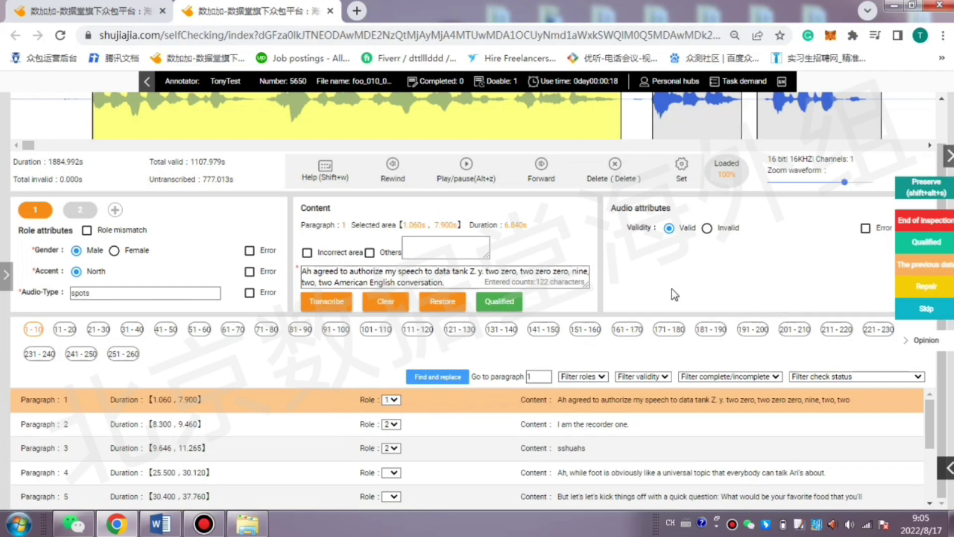
Select paragraph 2 of the recording and mark the audio data as Qualified.
scroll(262, 378, "up", 3)
scroll(262, 389, "down", 1)
left_click(602, 426)
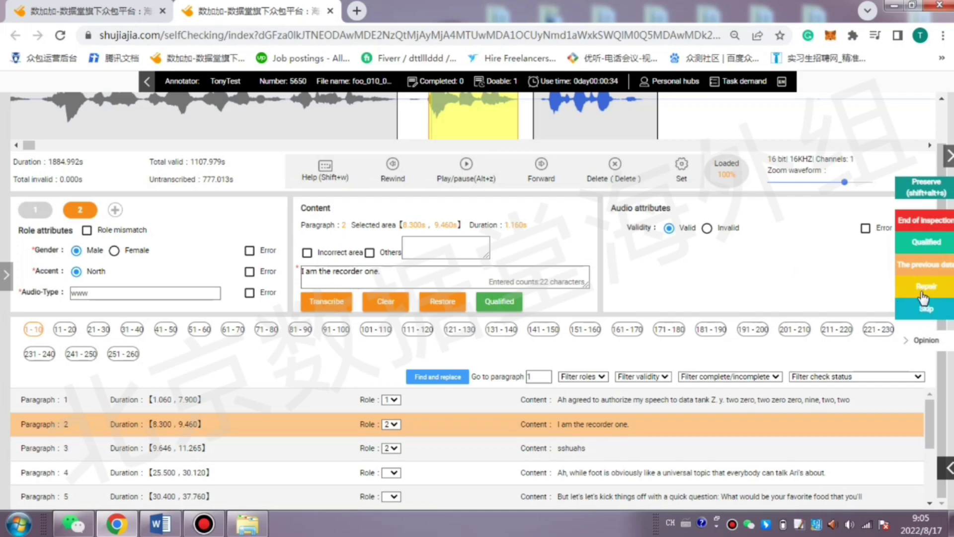
left_click(927, 244)
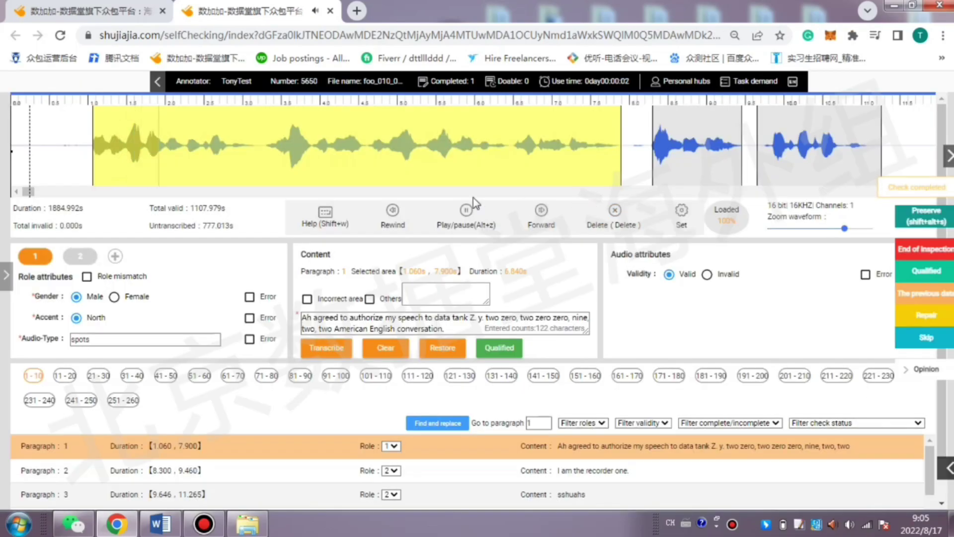
Pause the audio playback, expand the data-number strip and mark the data for Repair.
left_click(466, 211)
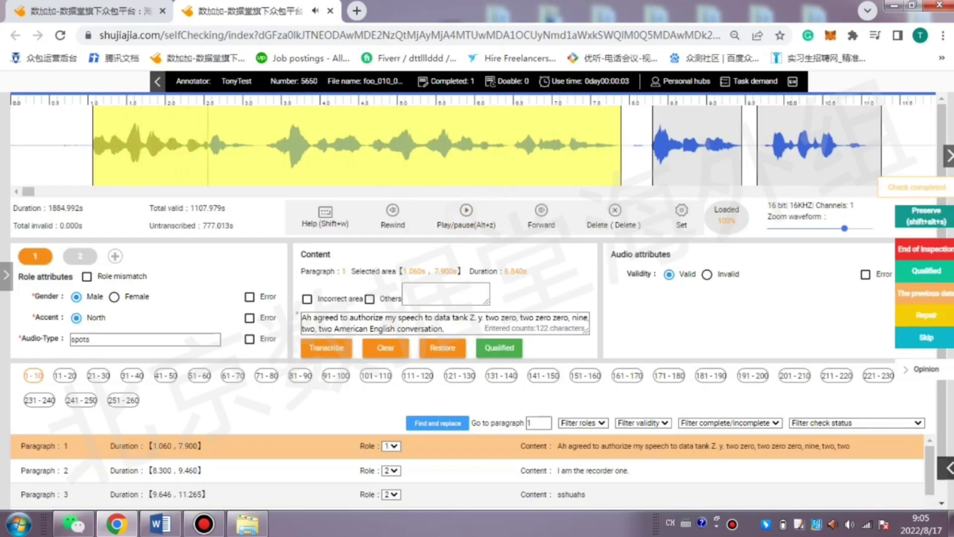
left_click(948, 469)
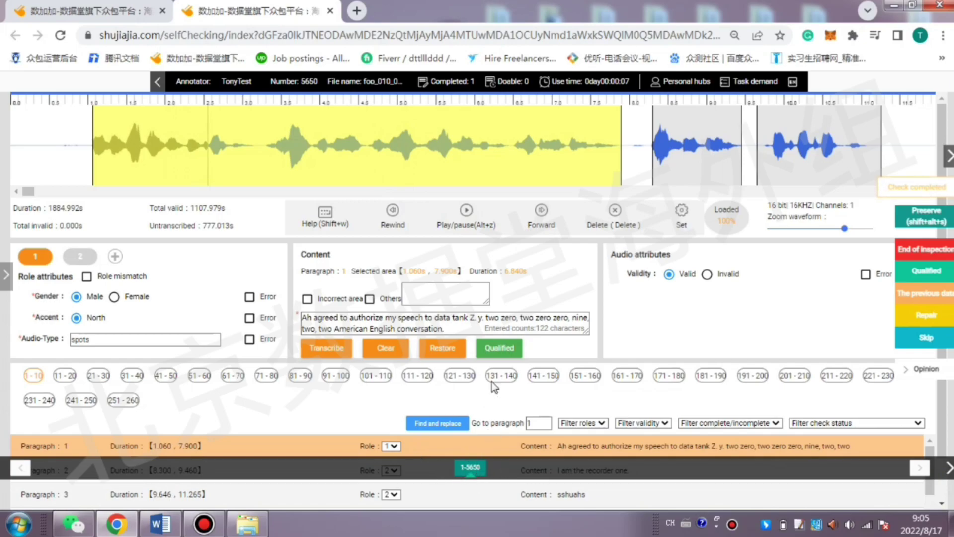
left_click(926, 316)
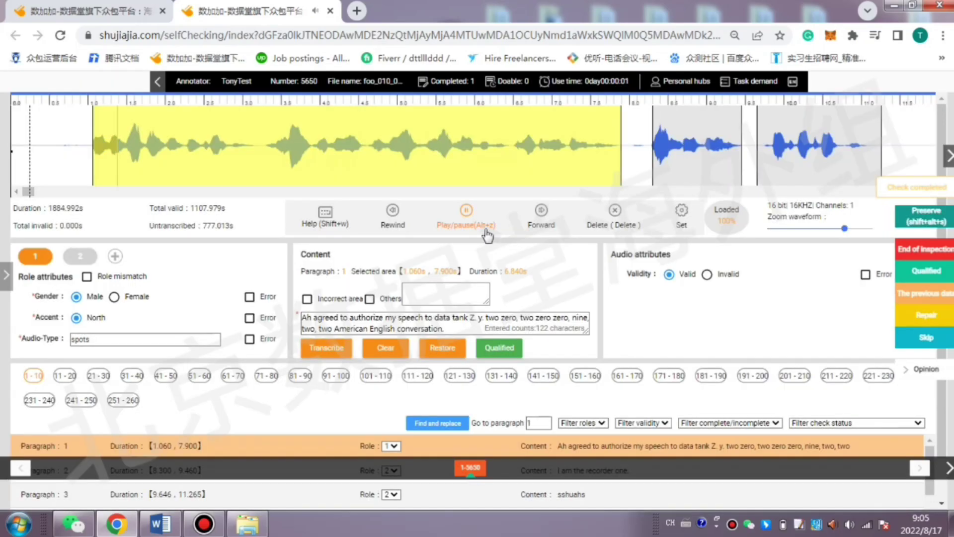
Pause the playback, end the inspection and confirm returning the batch to the annotator for repair.
left_click(488, 232)
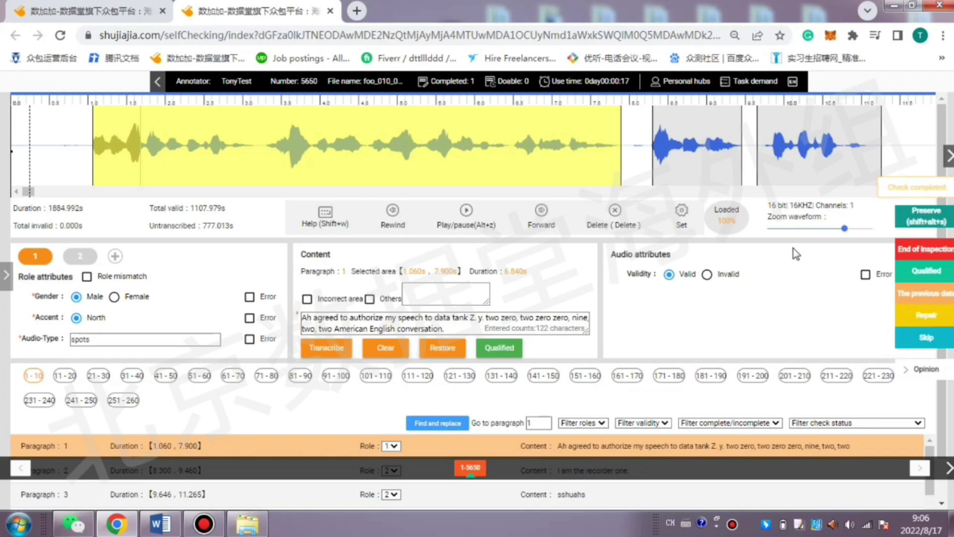
left_click(913, 254)
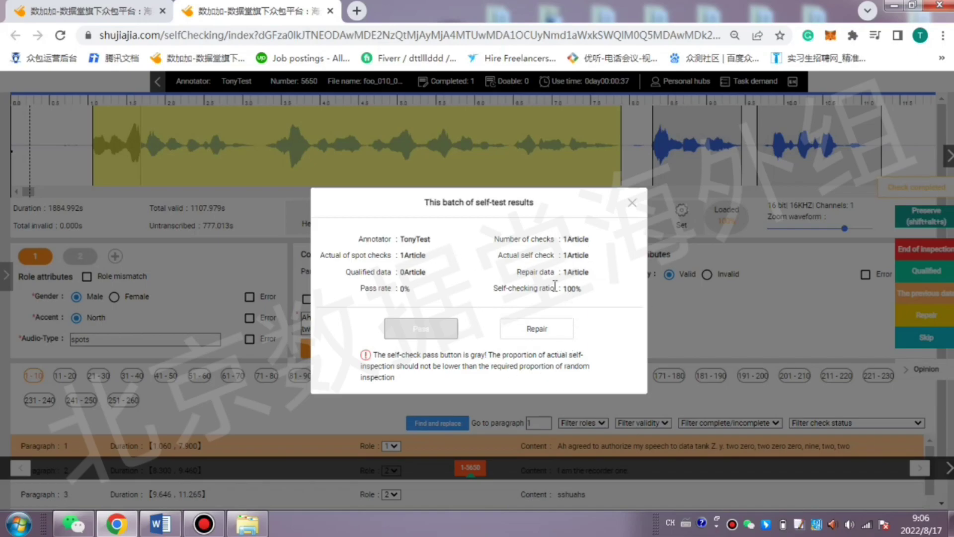
left_click(544, 328)
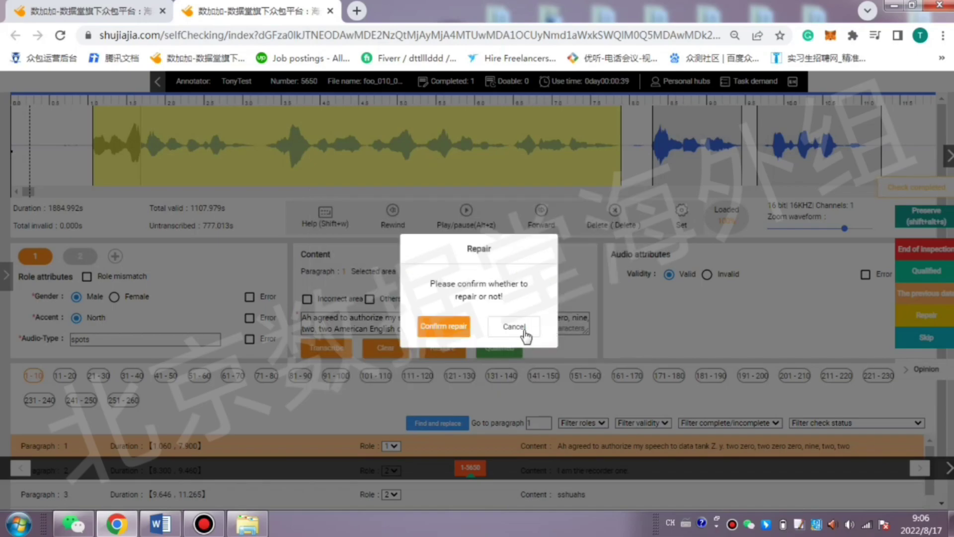
left_click(450, 331)
left_click(450, 337)
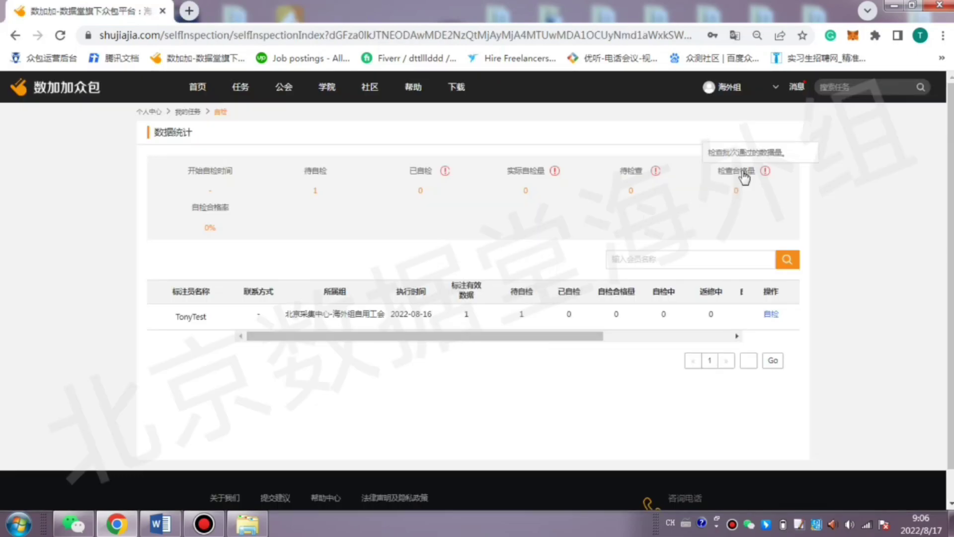
Log out of the guild account and open the login page.
mouse_move(730, 87)
left_click(735, 204)
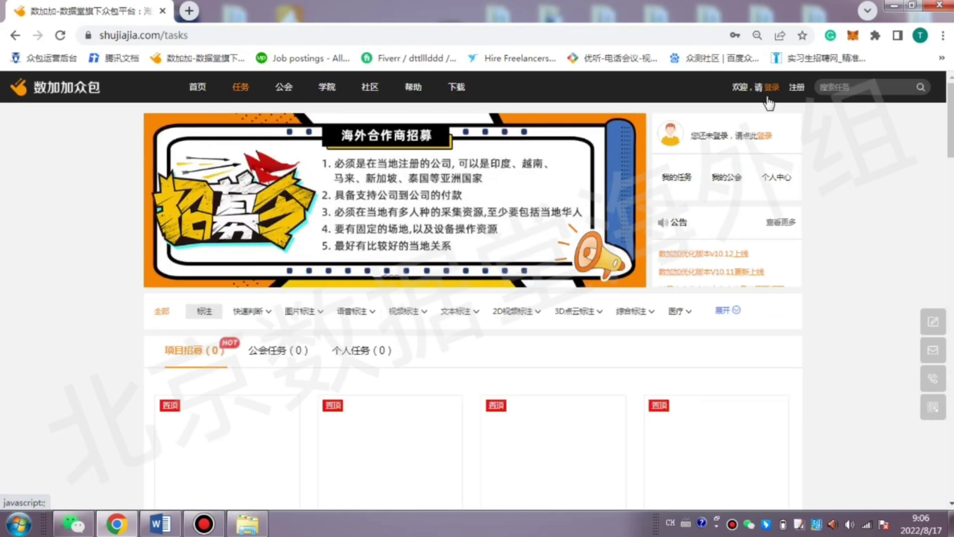
left_click(769, 100)
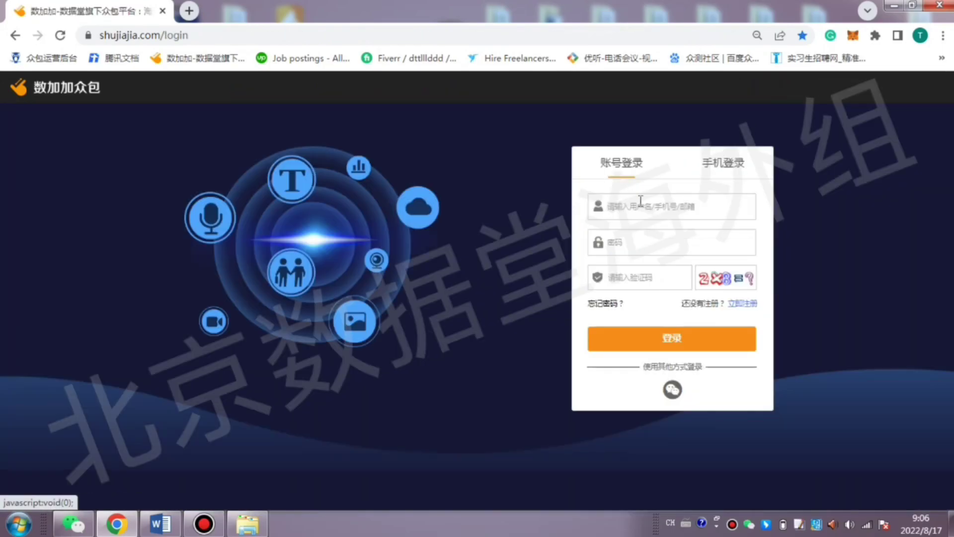
Log in to the annotator account using its saved username and password and the answer to the verification code.
left_click(678, 208)
scroll(473, 305, "down", 2)
scroll(473, 305, "down", 3)
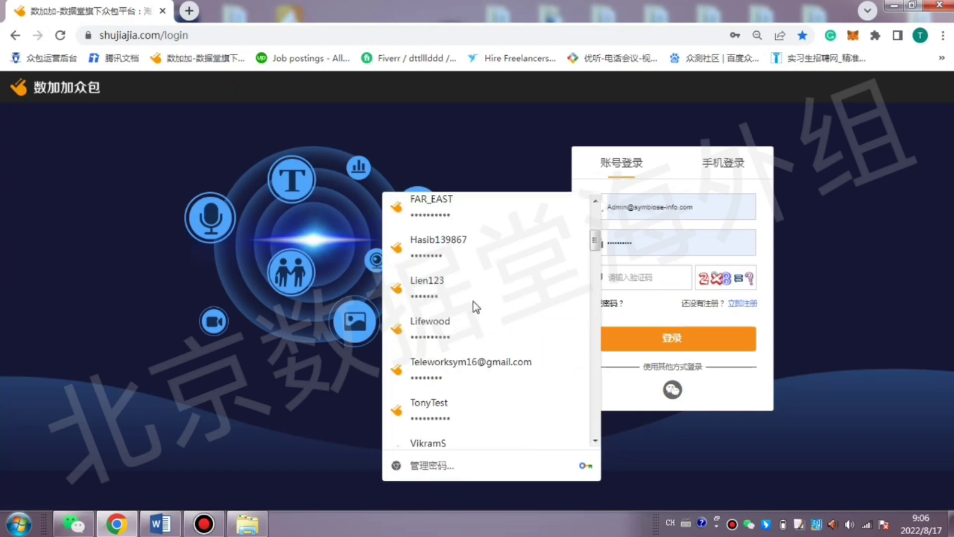
scroll(580, 250, "up", 5)
scroll(491, 303, "down", 2)
scroll(491, 303, "down", 3)
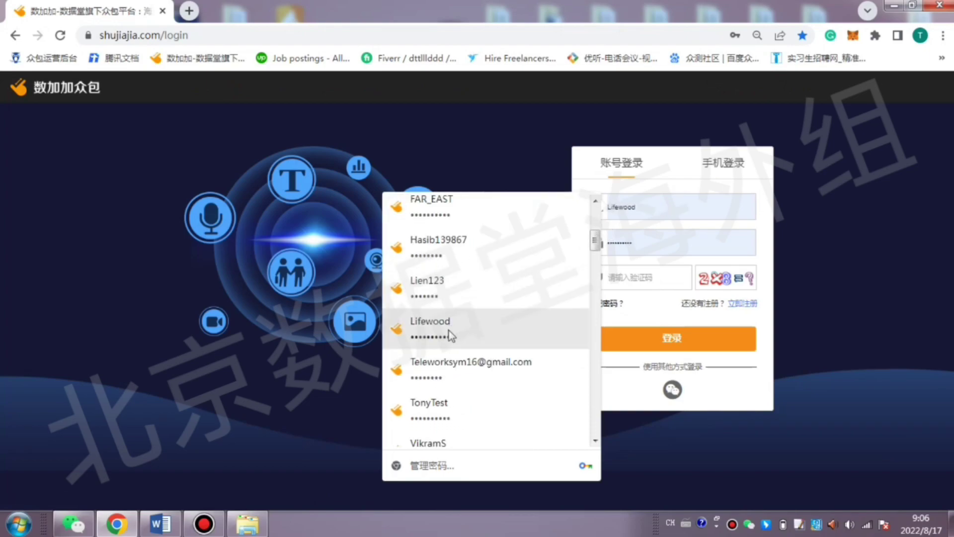
left_click(454, 395)
left_click(647, 277)
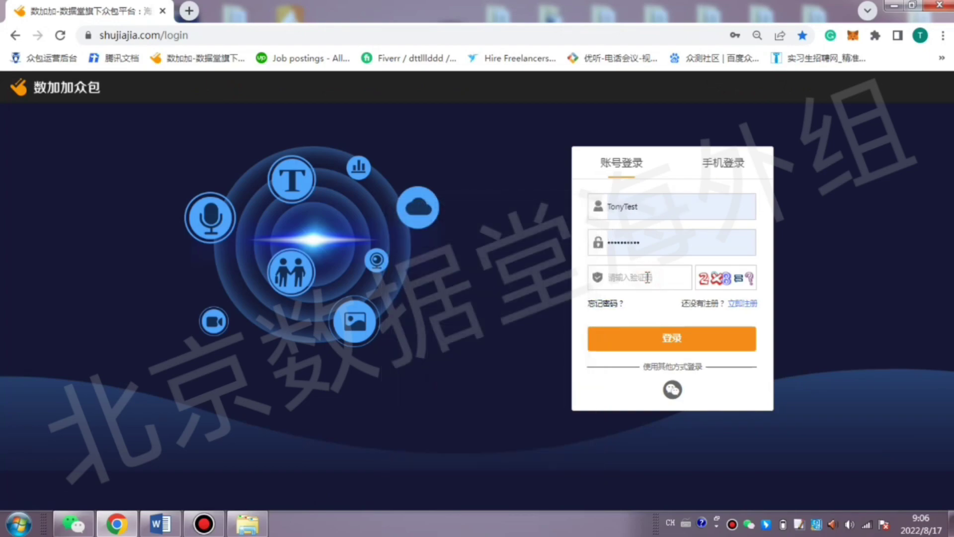
type("16")
left_click(671, 341)
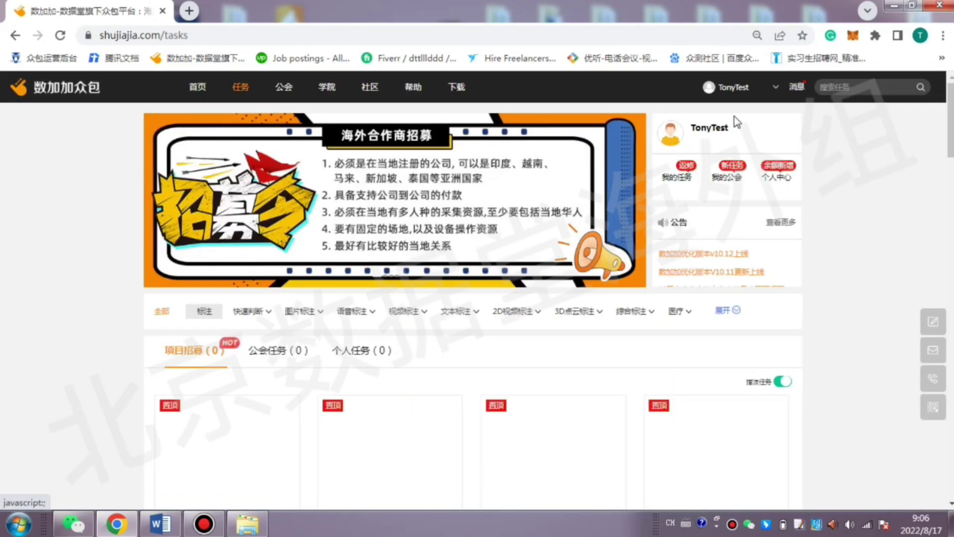
Open the annotator's list of guild tasks and translate the page into English.
mouse_move(731, 89)
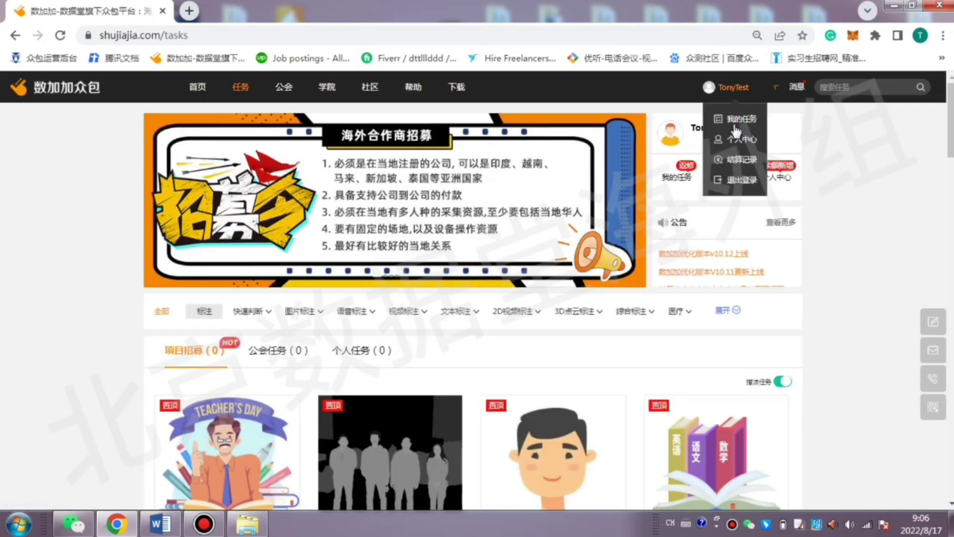
left_click(735, 126)
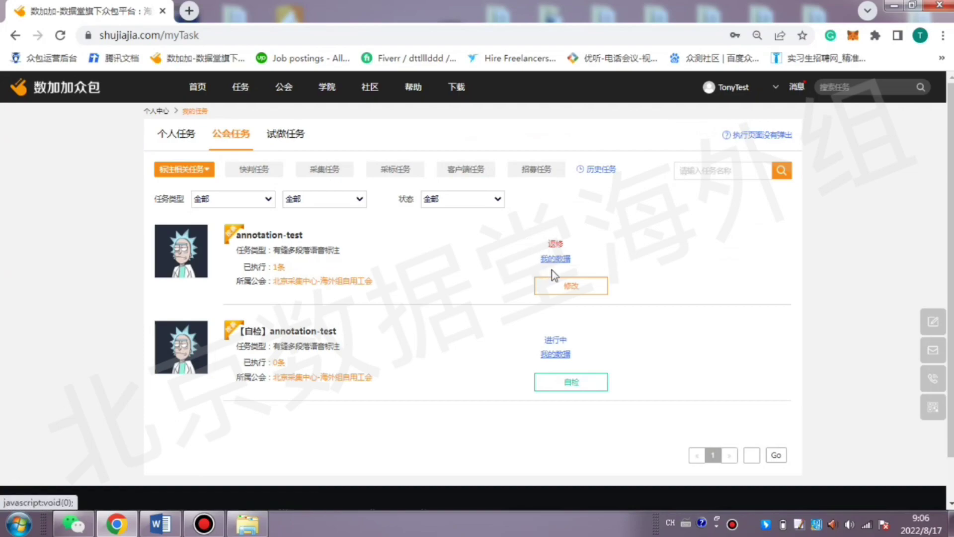
right_click(689, 247)
left_click(743, 411)
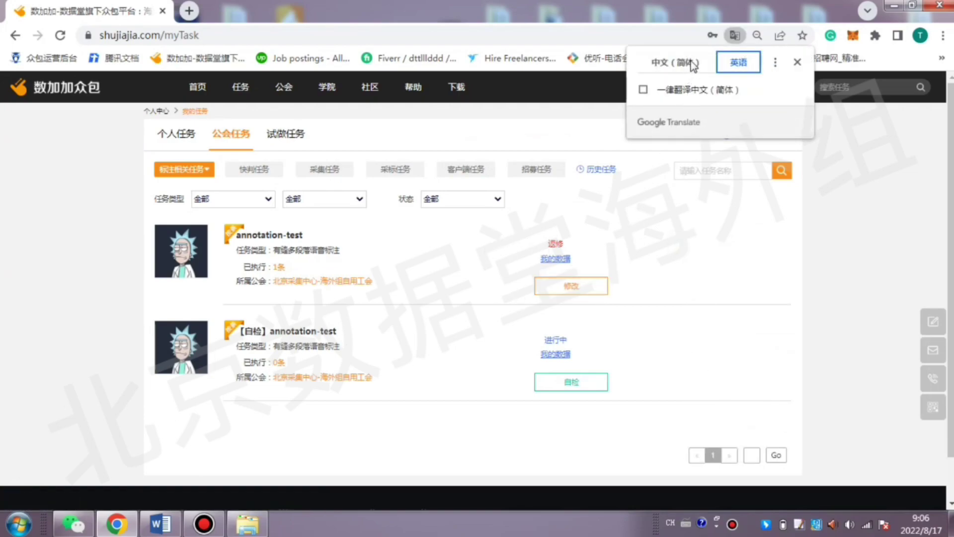
left_click(667, 226)
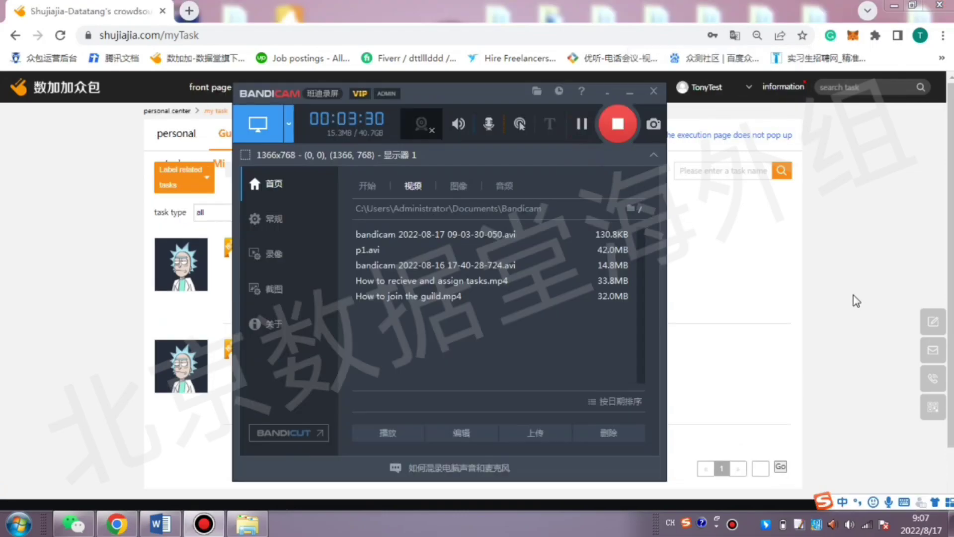
left_click(854, 296)
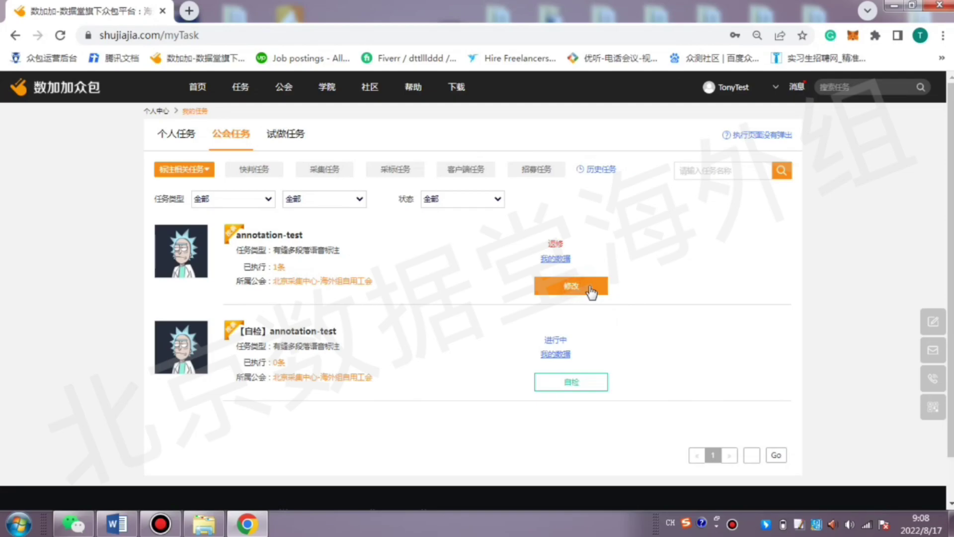
Open the modification page of the returned annotation-test task, translate it into English, and restore it to Simplified Chinese.
left_click(572, 285)
scroll(517, 308, "down", 3)
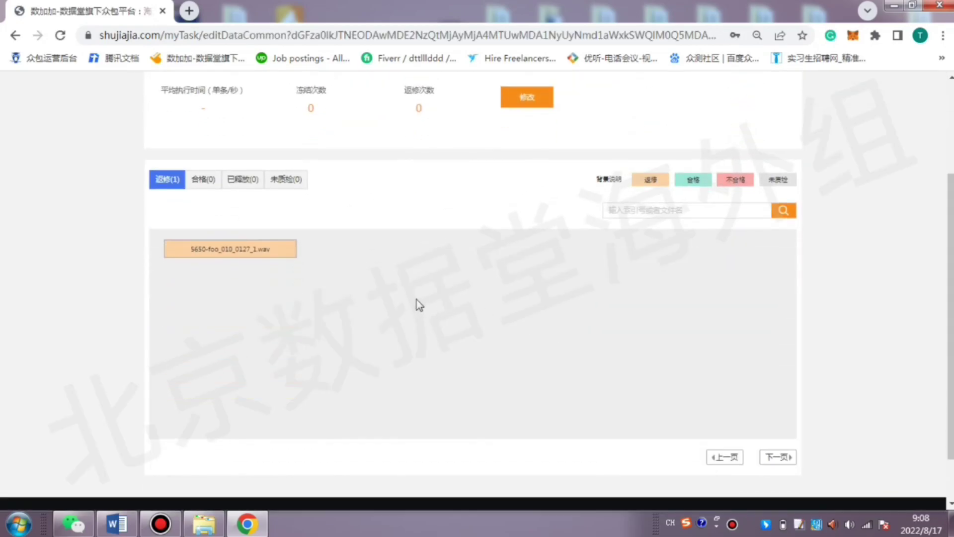
scroll(419, 304, "up", 3)
right_click(638, 242)
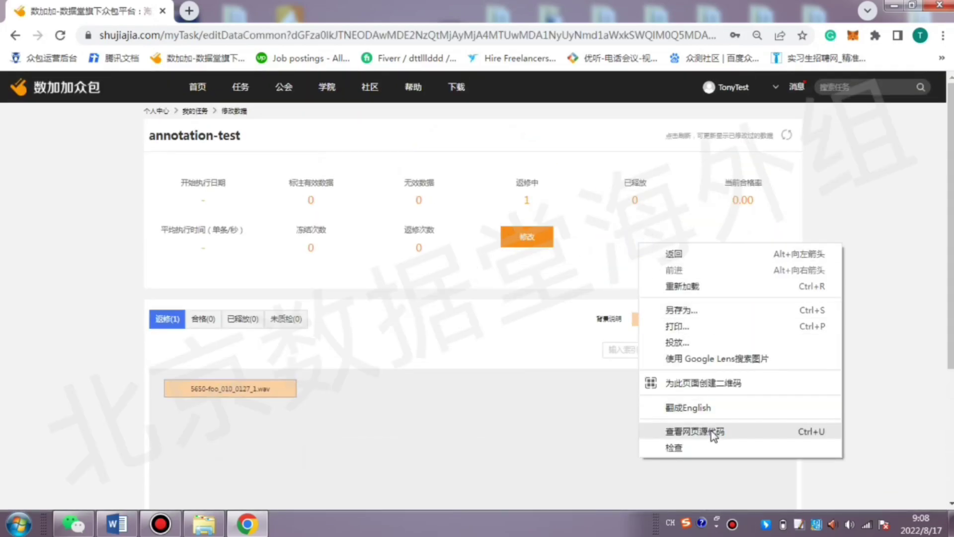
left_click(656, 406)
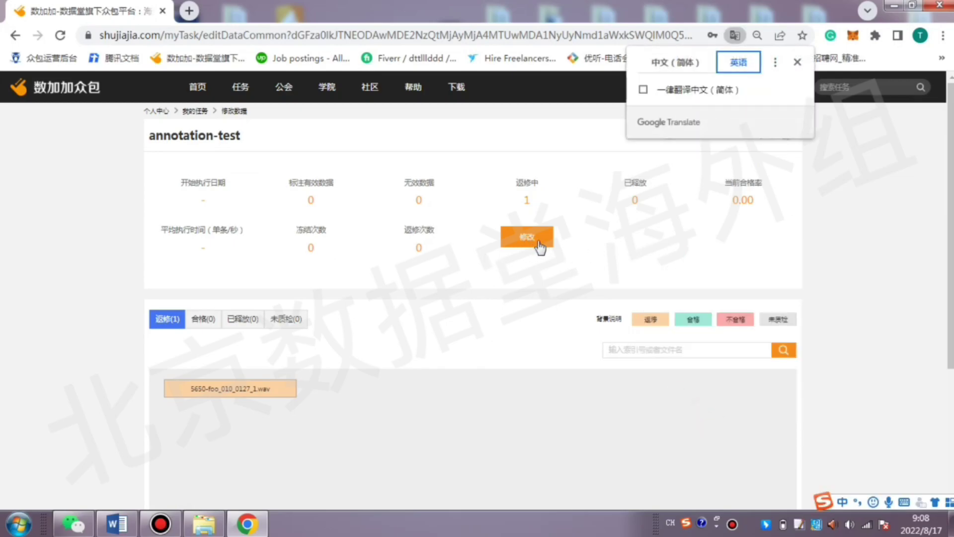
left_click(679, 71)
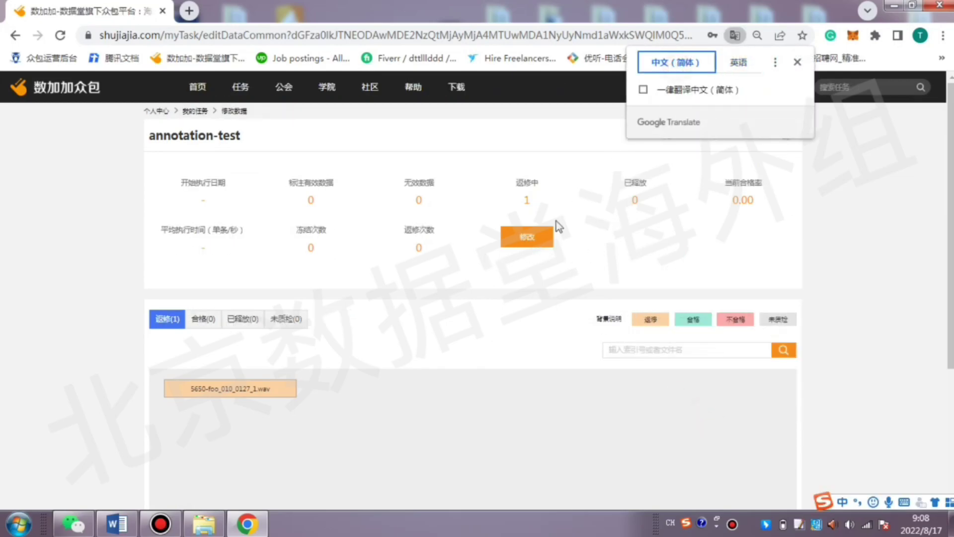
Open the returned audio data in the annotation workspace and view its list of paragraph numbers.
left_click(547, 240)
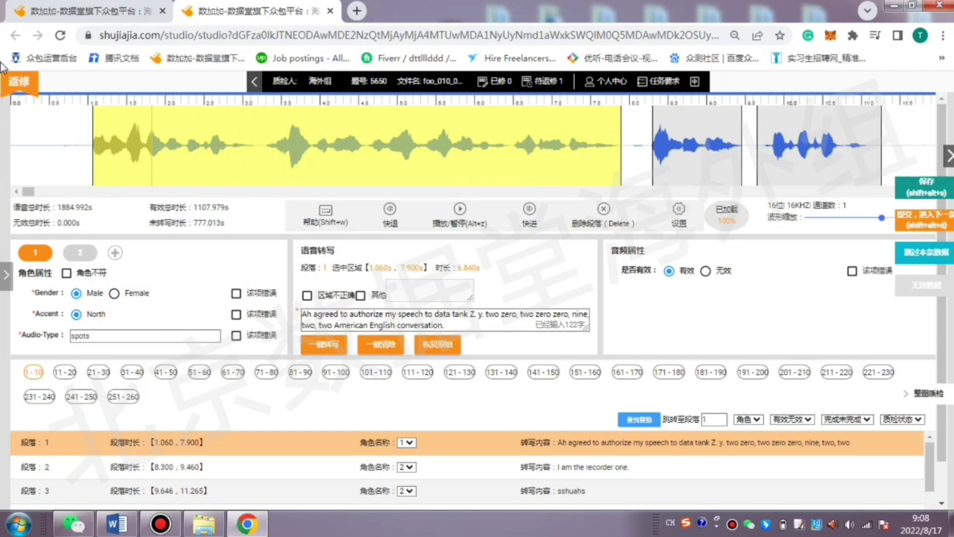
left_click(6, 275)
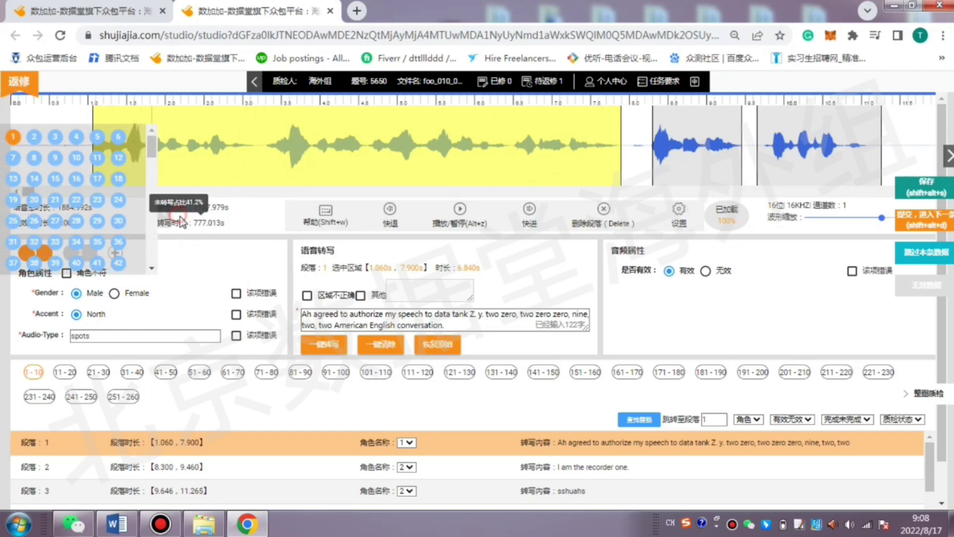
left_click(171, 229)
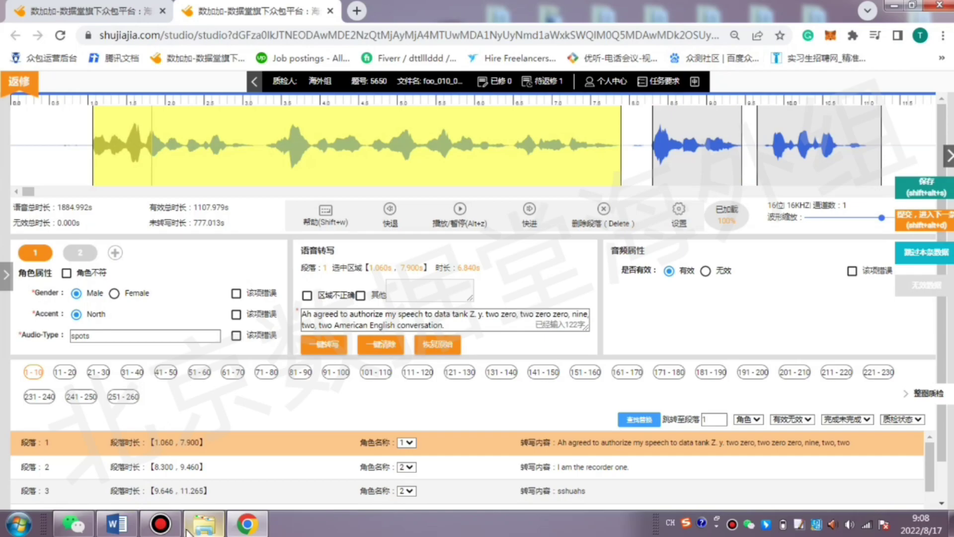
Switch to Word to check the outline in Shujiajia introduction.docx, and return to the annotation workspace.
left_click(117, 524)
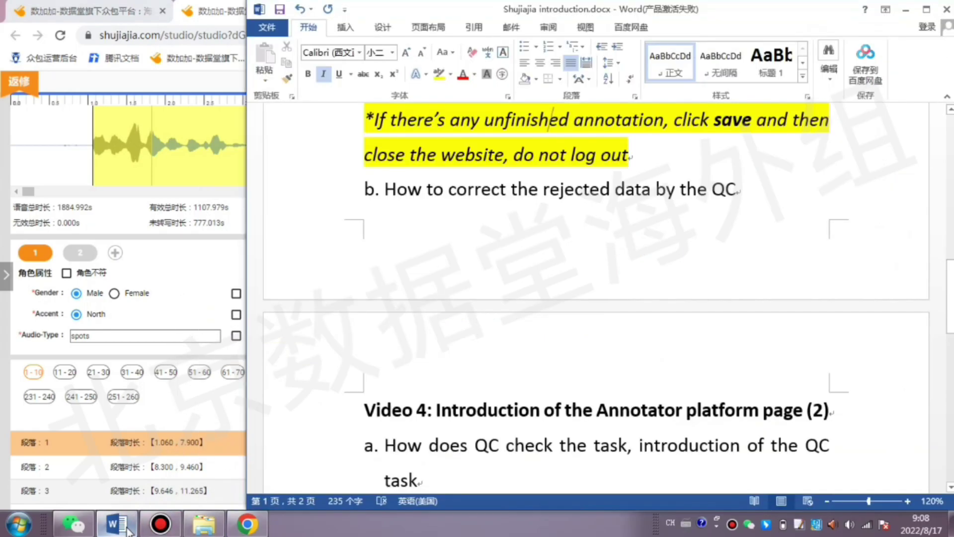
left_click(127, 529)
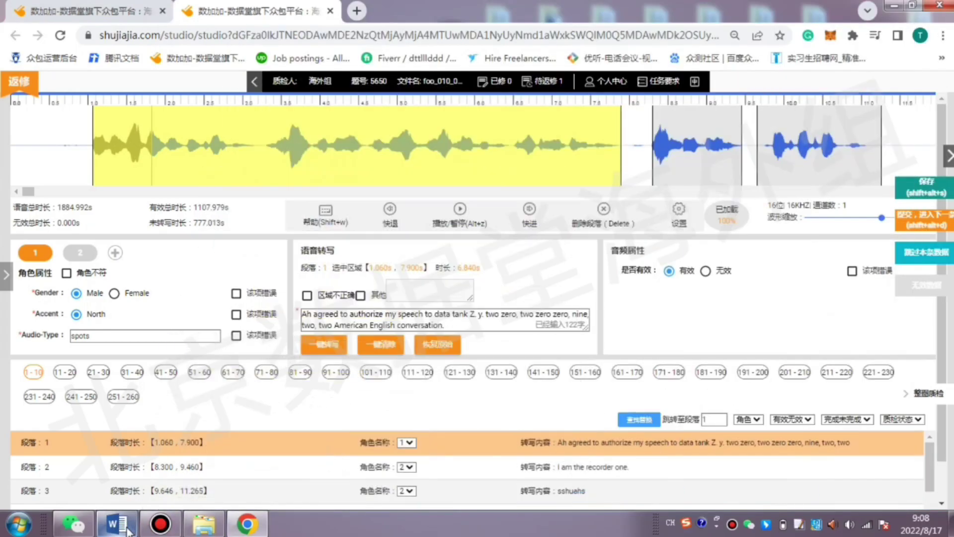
Submit the returned audio data and close the annotation workspace tab.
left_click(919, 200)
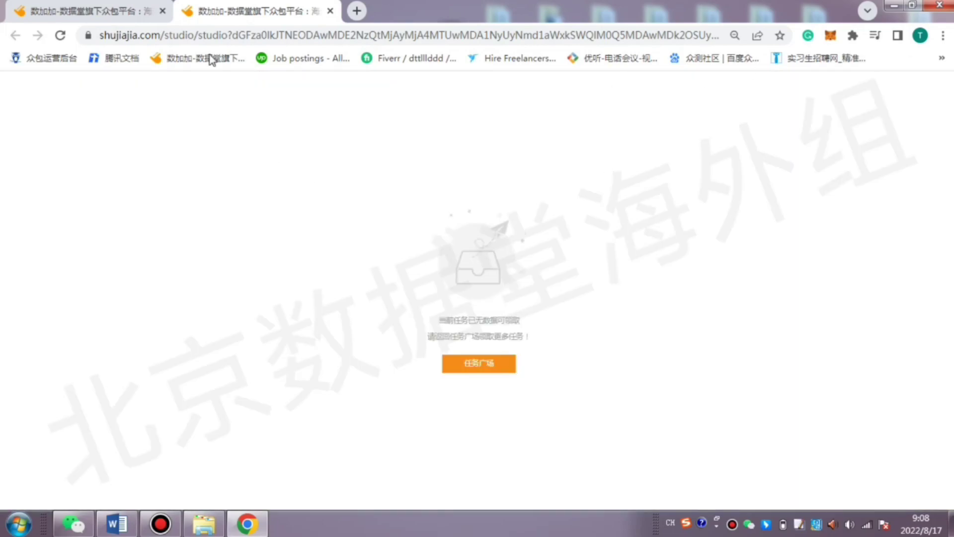
left_click(329, 12)
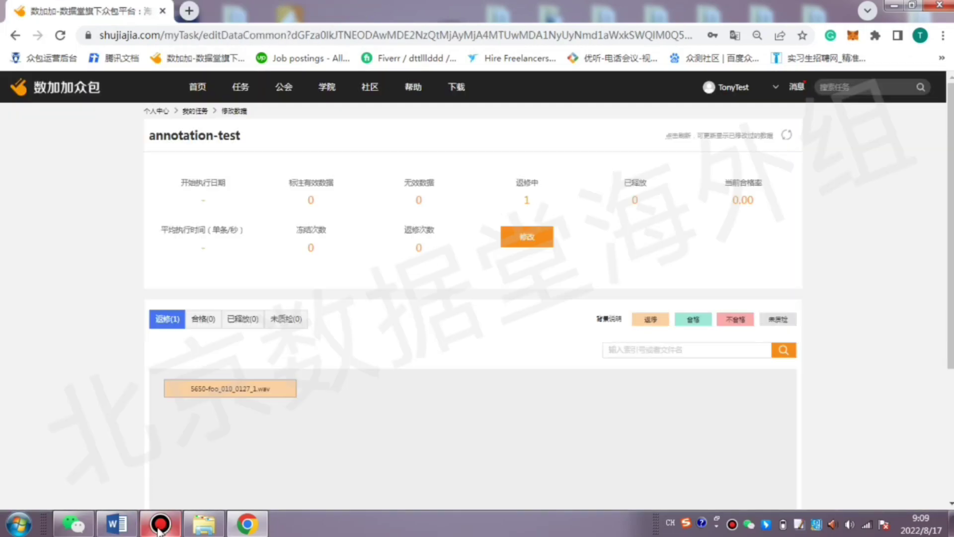
key("F12")
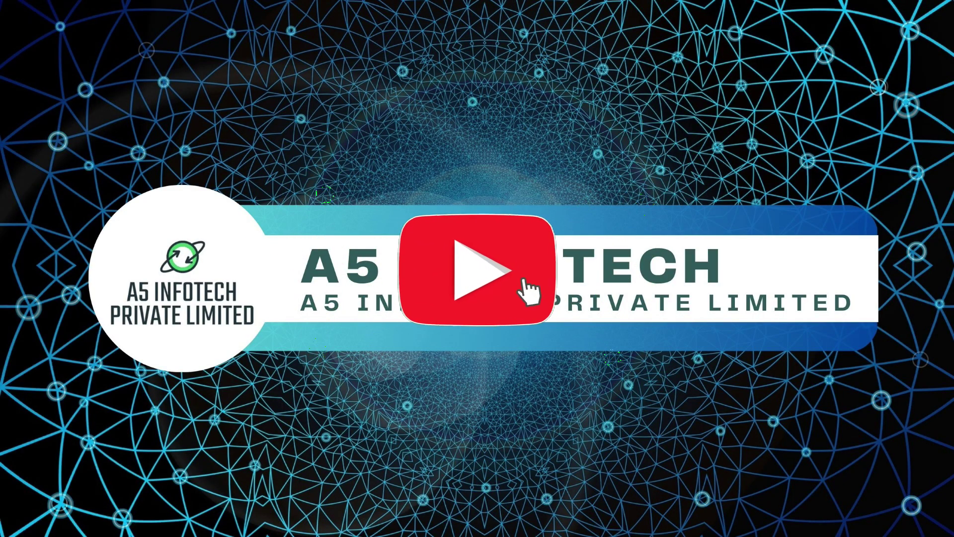